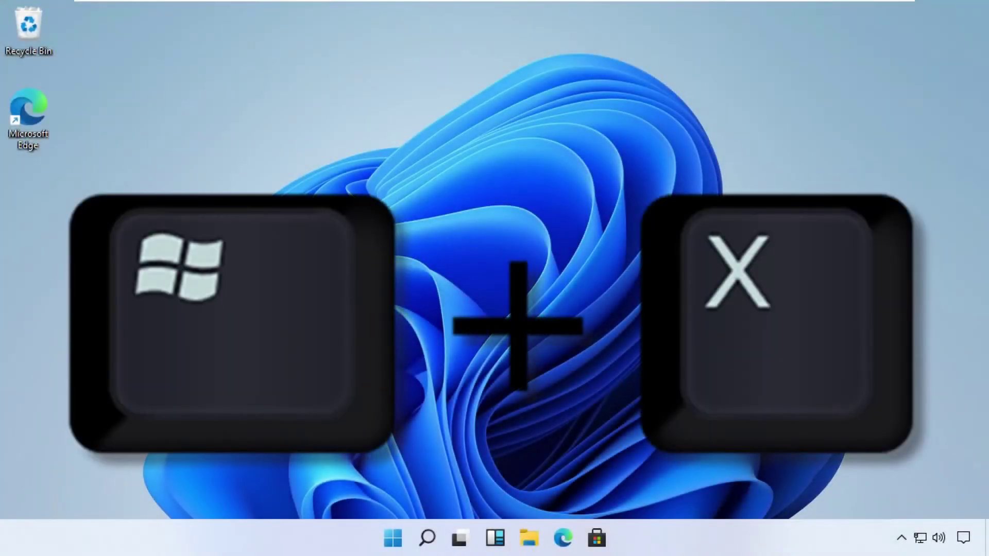
- Search Windows for tskmgr and open Task Manager from the best match
{"action": "key", "text": "super+x"}
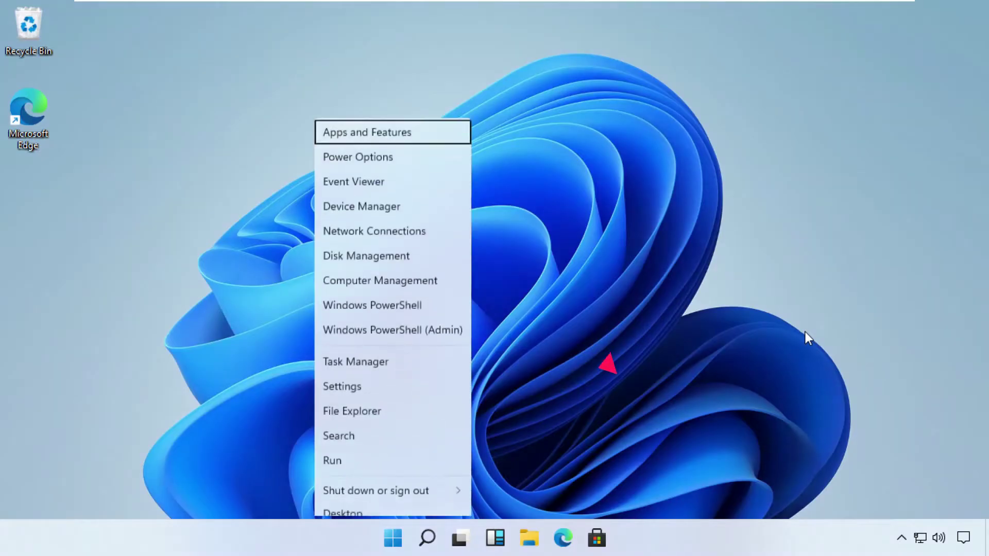
{"action": "left_click", "coordinate": [378, 427]}
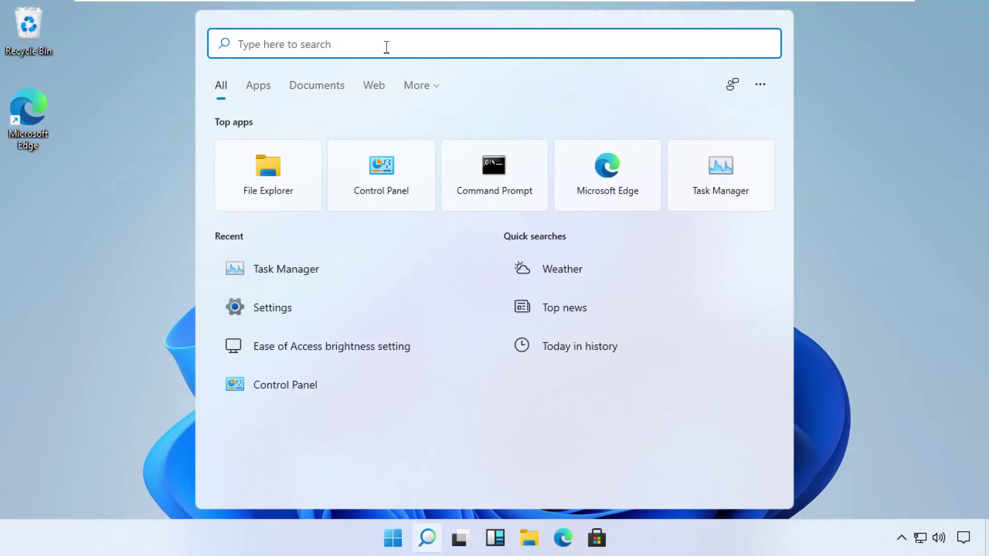
{"action": "type", "text": "ts"}
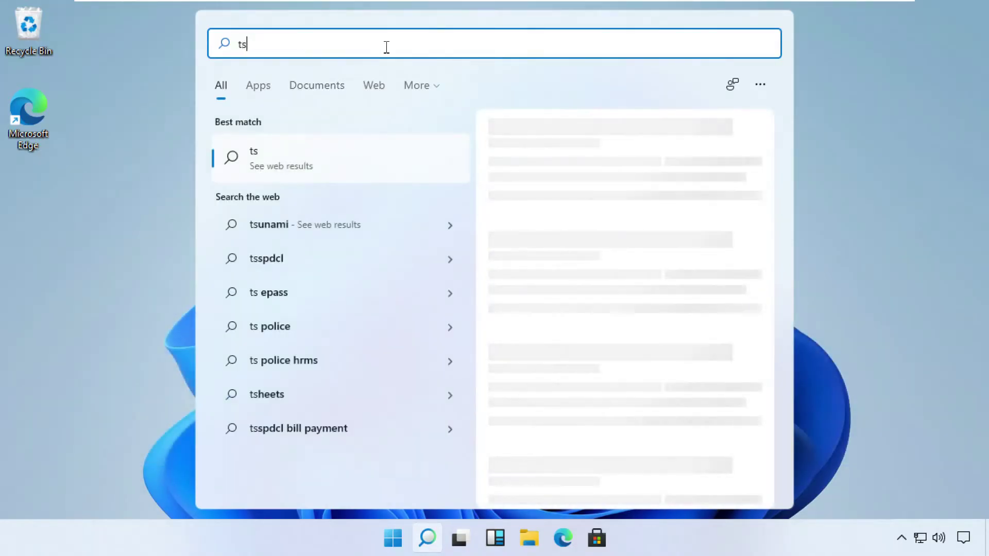
{"action": "type", "text": "kmgr"}
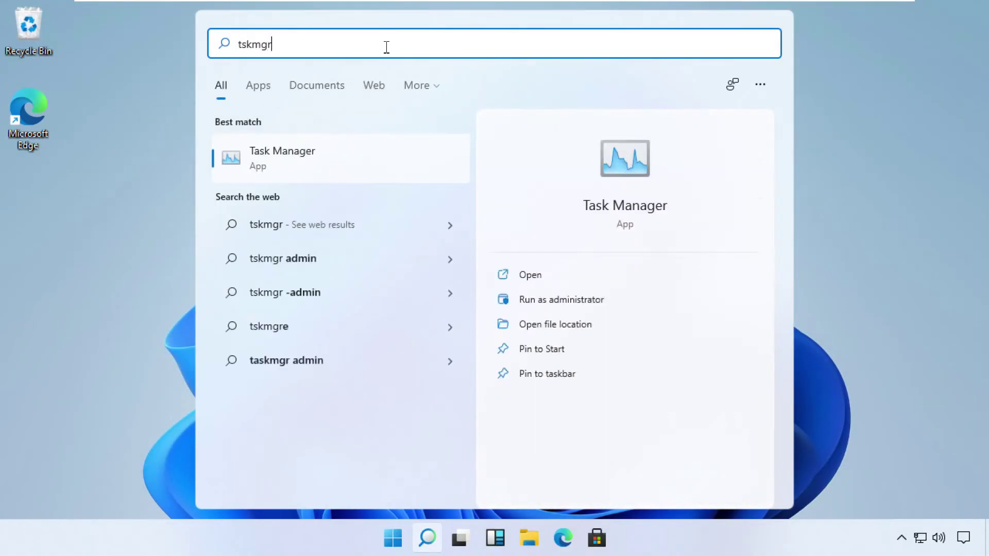
{"action": "left_click", "coordinate": [278, 165]}
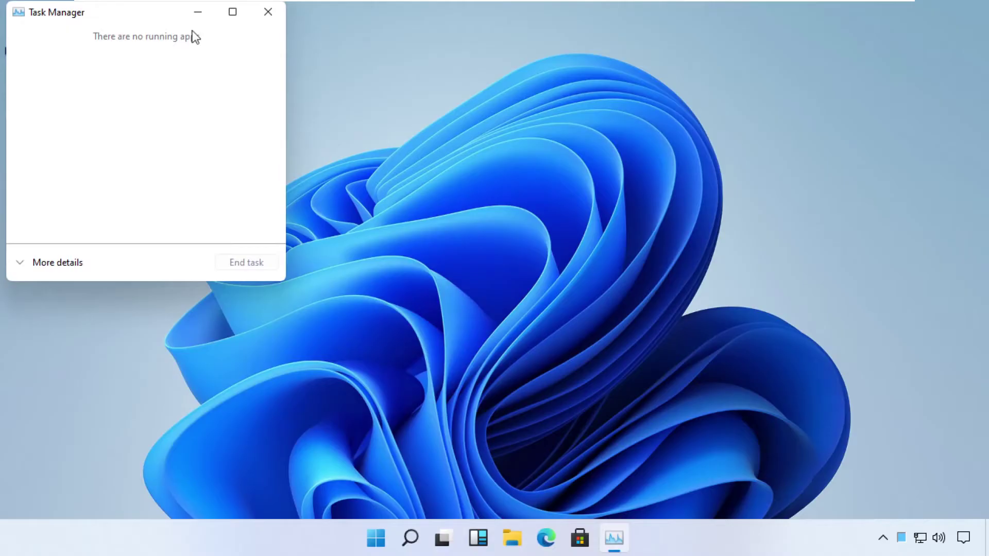
- Centre Task Manager, expand it to full process details, and start running a new task
{"action": "left_click_drag", "start_coordinate": [162, 13], "coordinate": [545, 70]}
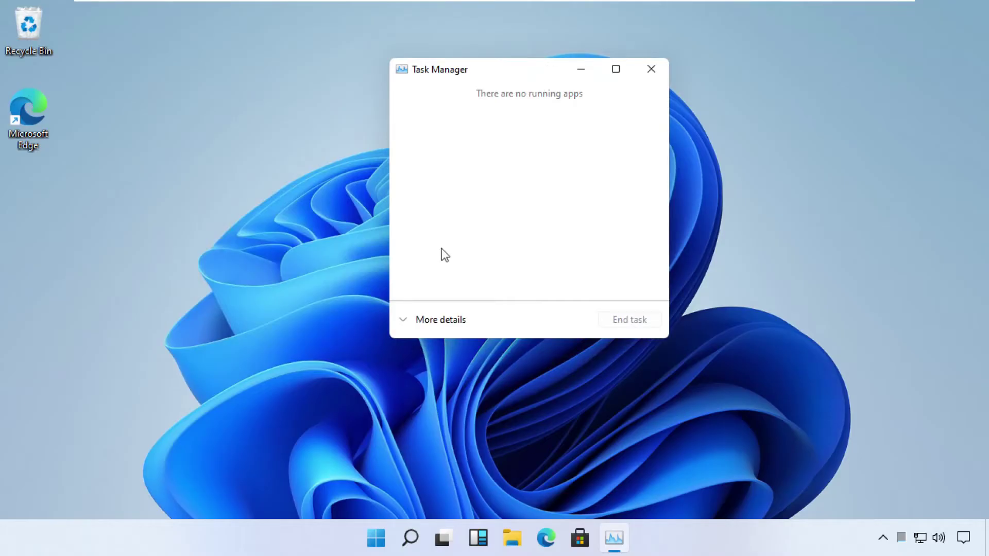
{"action": "left_click", "coordinate": [405, 322]}
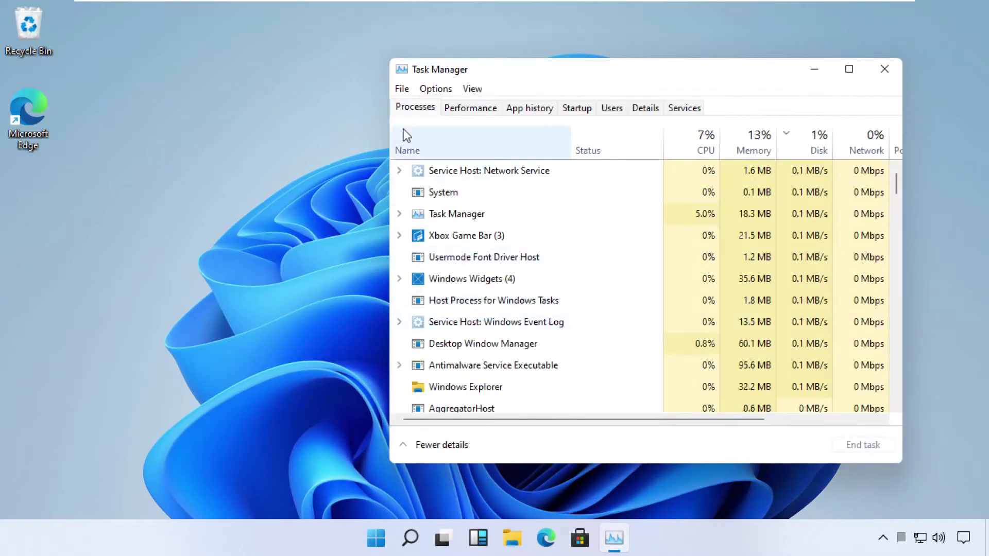
{"action": "left_click", "coordinate": [401, 89]}
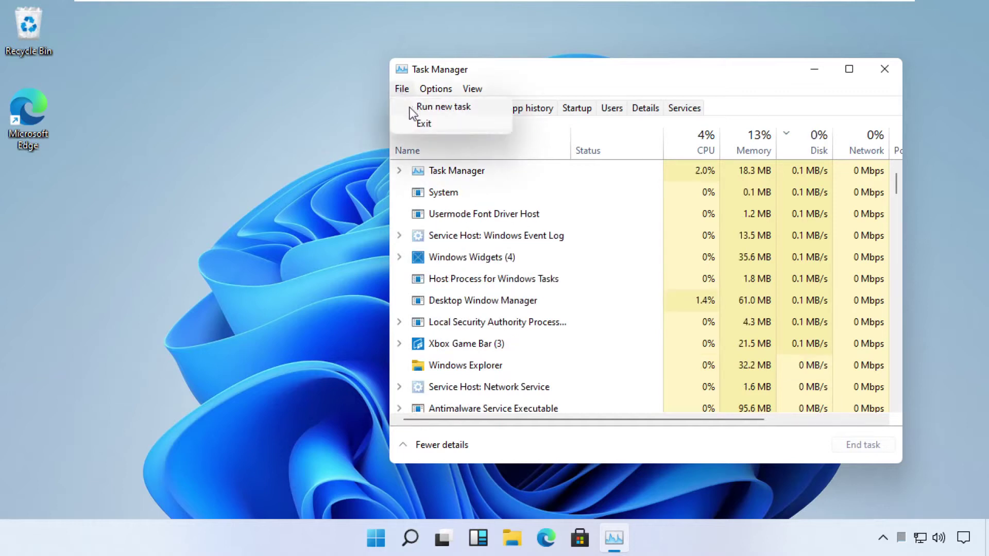
{"action": "left_click", "coordinate": [409, 107]}
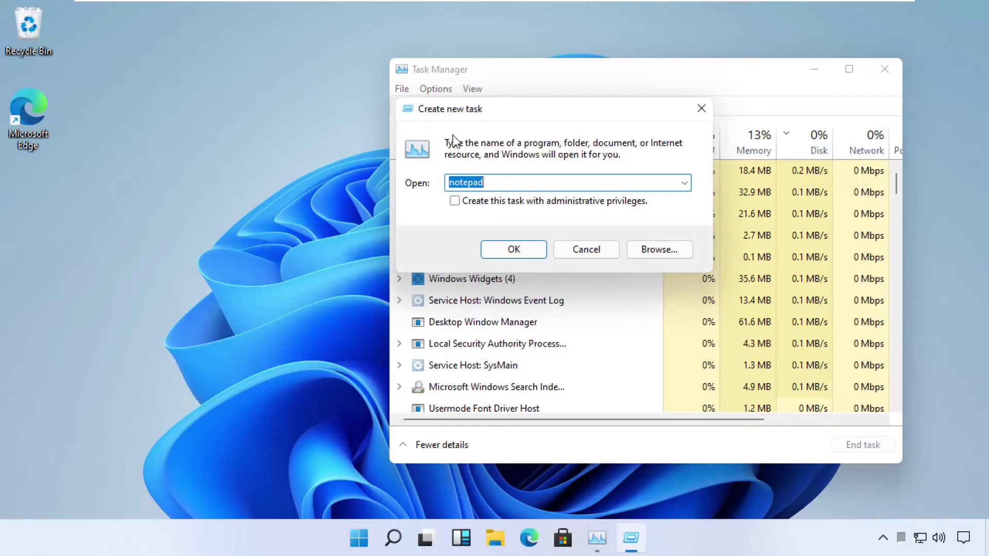
- Browse from the C: drive through Windows into the System32 folder
{"action": "left_click", "coordinate": [657, 249]}
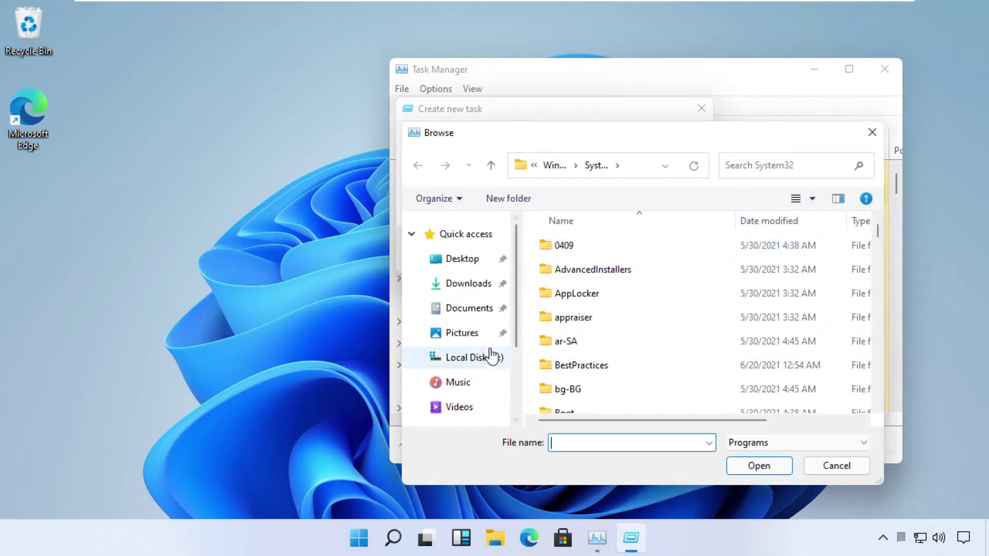
{"action": "left_click", "coordinate": [485, 361]}
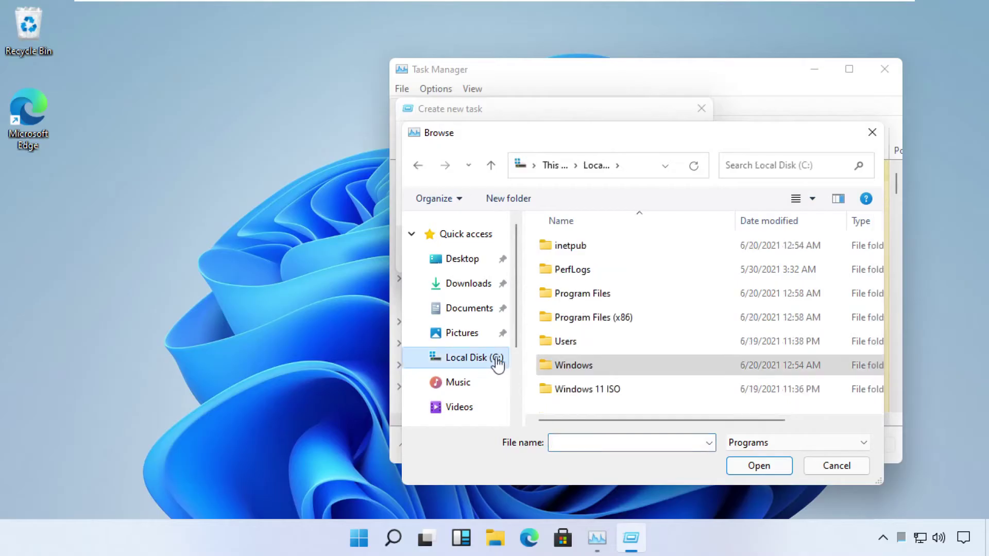
{"action": "double_click", "coordinate": [583, 367]}
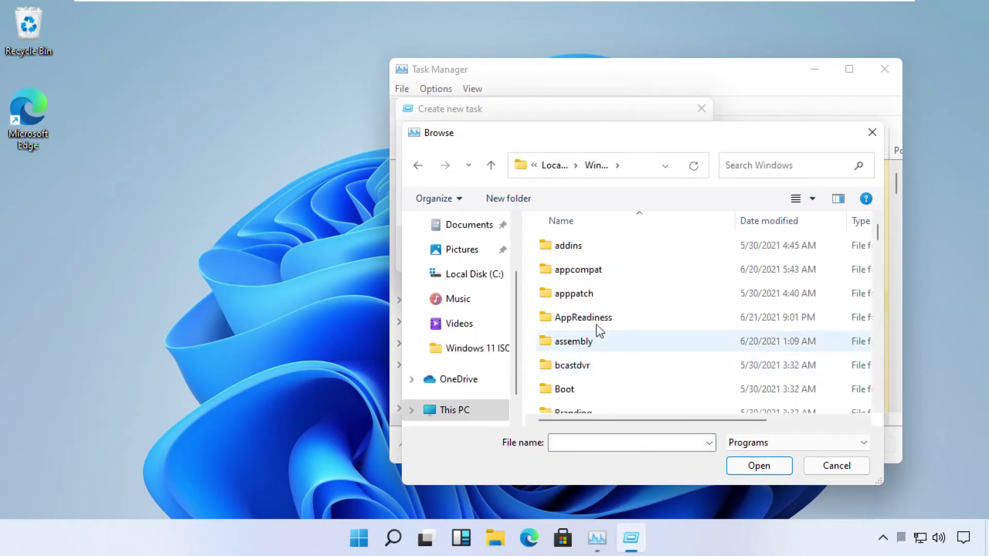
{"action": "type", "text": "sys"}
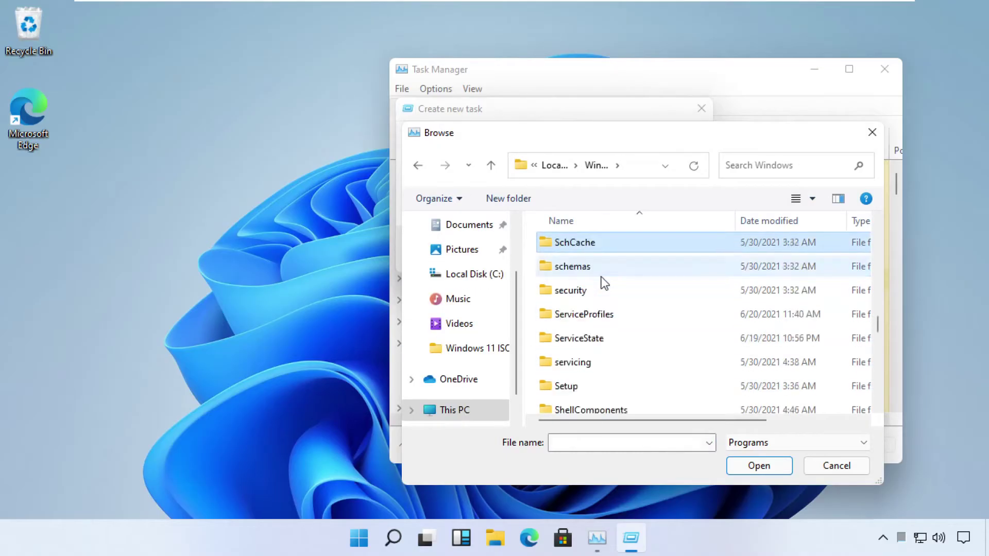
{"action": "left_click", "coordinate": [601, 275]}
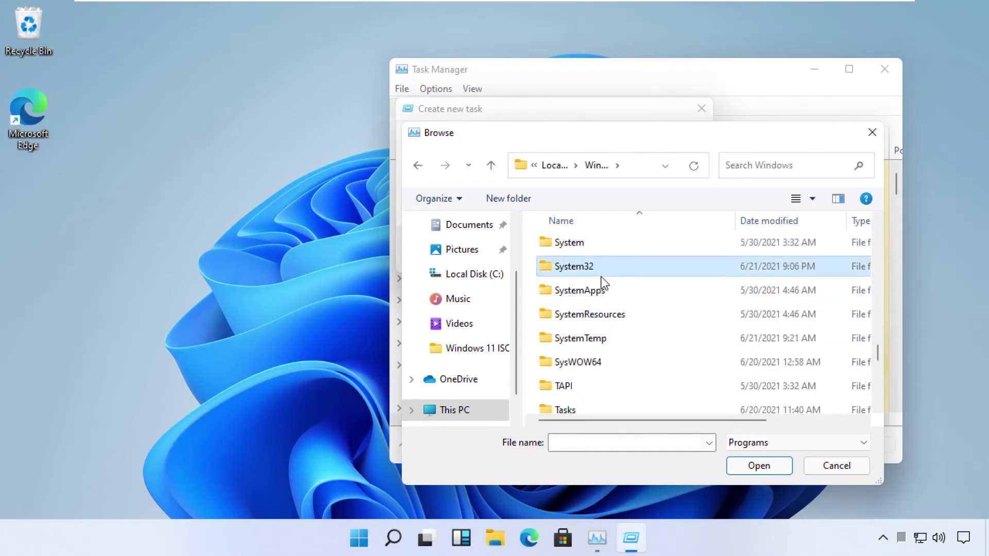
{"action": "double_click", "coordinate": [602, 276]}
- Select cmd.exe and launch it as a new task with administrative privileges
{"action": "key", "text": "Down"}
{"action": "key", "text": "Down"}
{"action": "key", "text": "Down"}
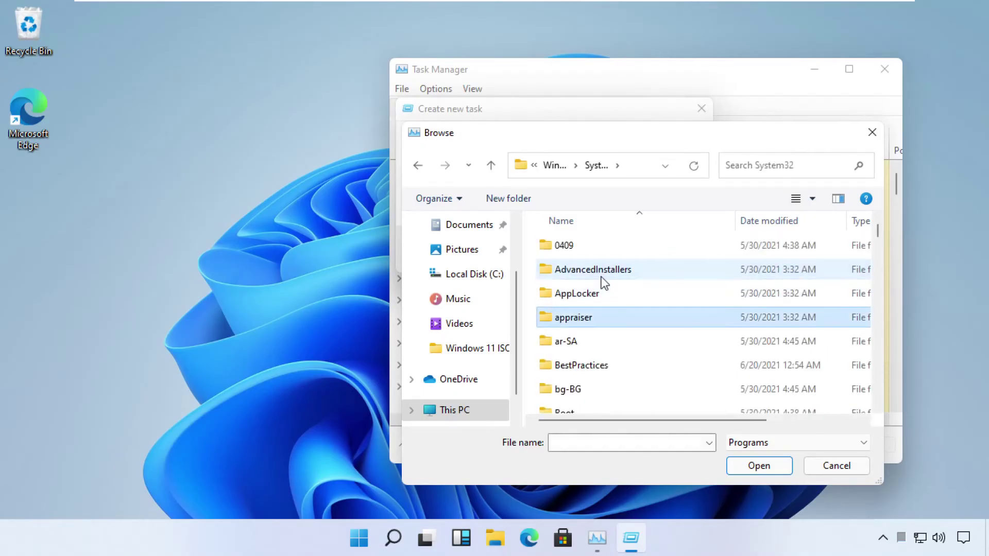
{"action": "type", "text": "cmd"}
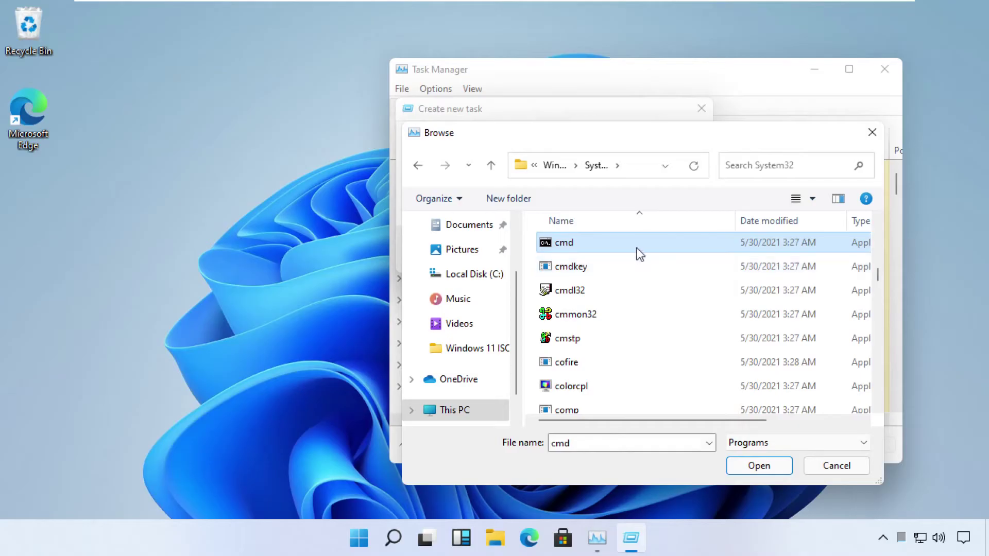
{"action": "left_click", "coordinate": [752, 466]}
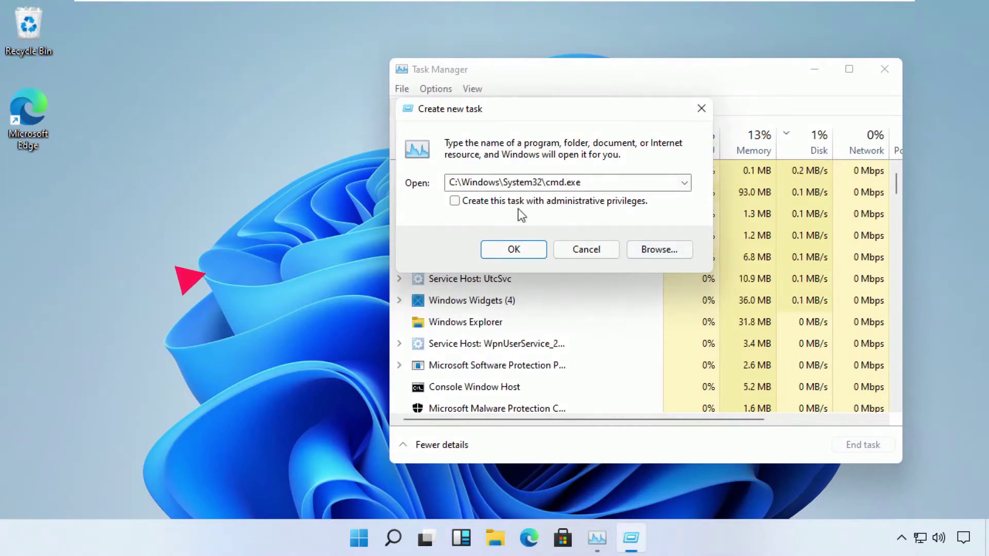
{"action": "left_click", "coordinate": [454, 201]}
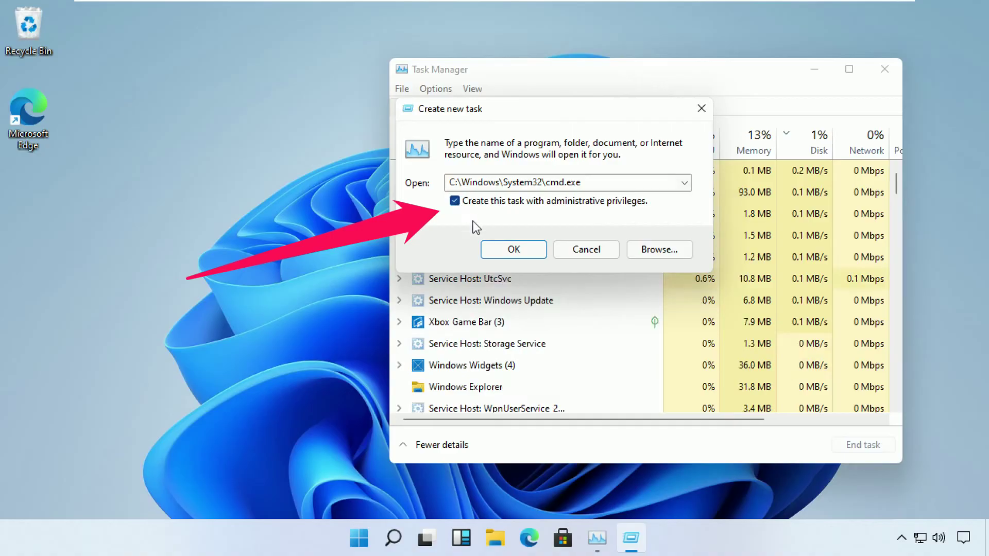
{"action": "left_click", "coordinate": [513, 249]}
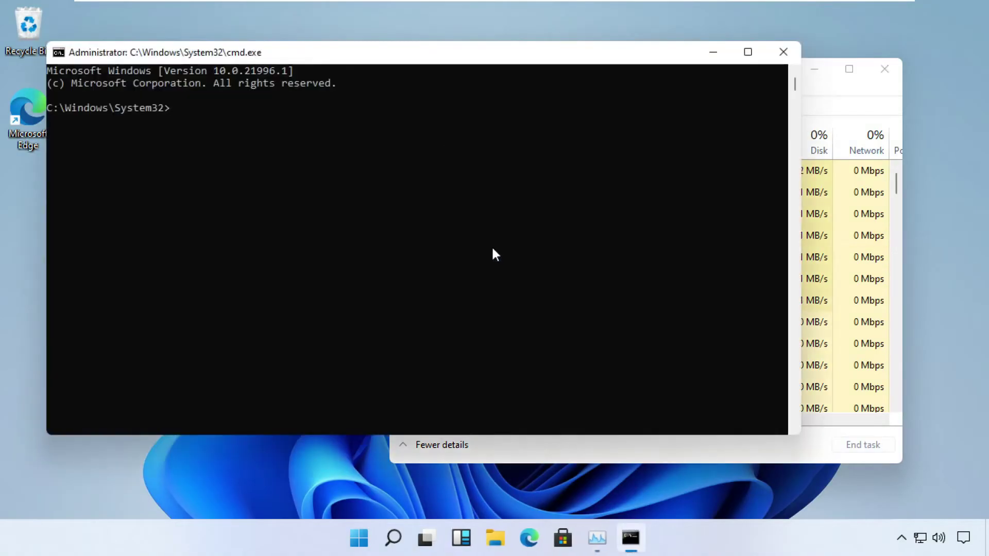
- Run gpupdate in the command window, then clear the console with cls
{"action": "left_click_drag", "start_coordinate": [377, 50], "coordinate": [499, 94]}
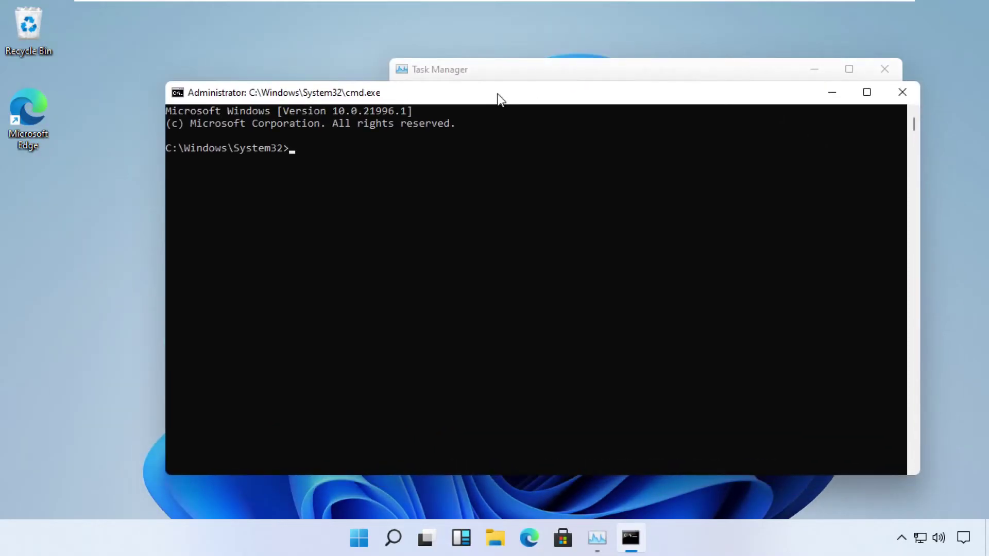
{"action": "type", "text": "gpupdate"}
{"action": "key", "text": "Return"}
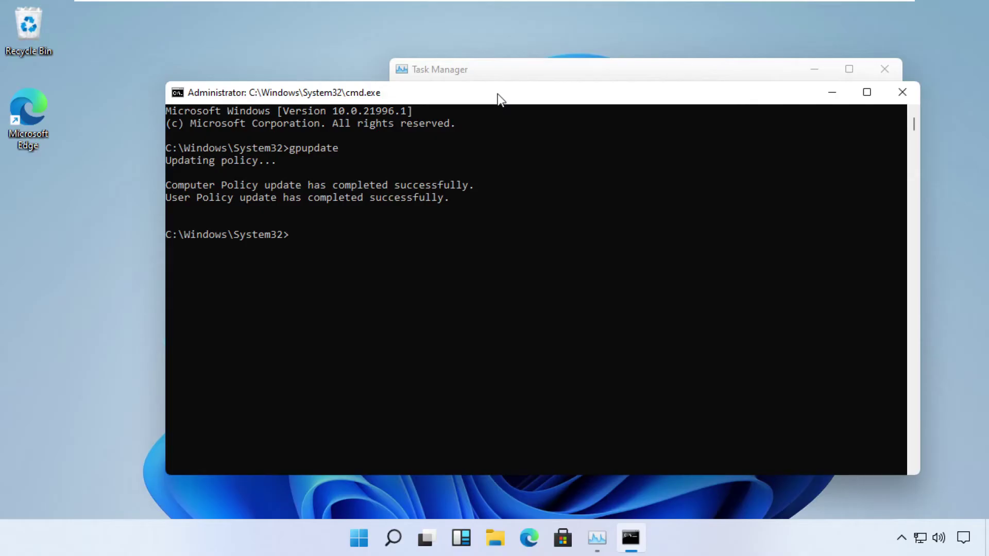
{"action": "type", "text": "s"}
{"action": "key", "text": "Return"}
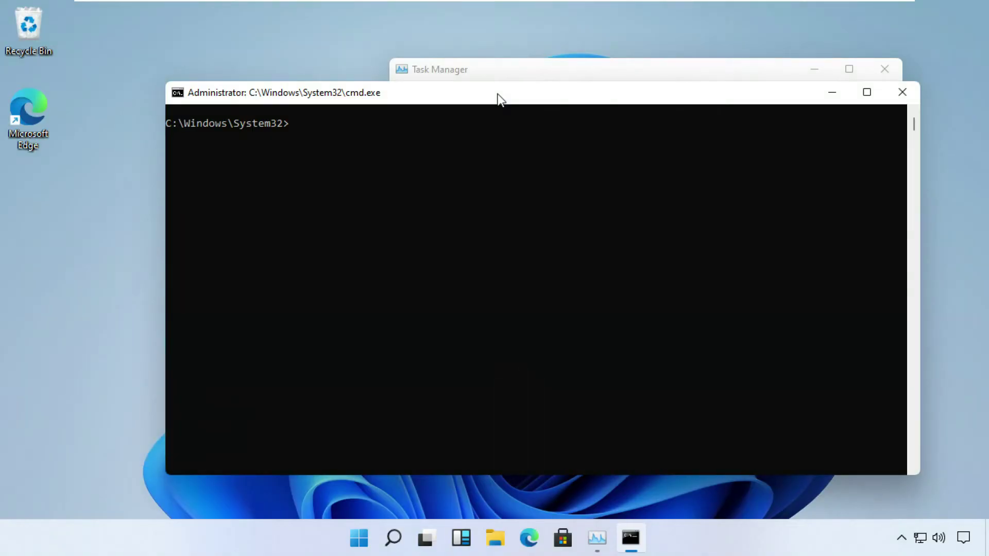
- Run chkdsk c: to check the drive, then exit the command window
{"action": "type", "text": "chkdsk c:"}
{"action": "key", "text": "Return"}
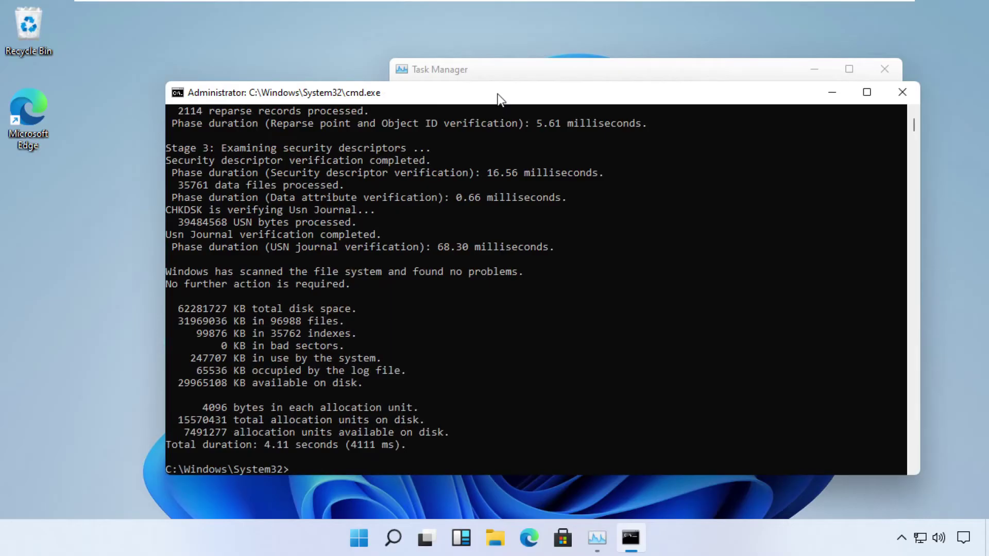
{"action": "type", "text": "exit"}
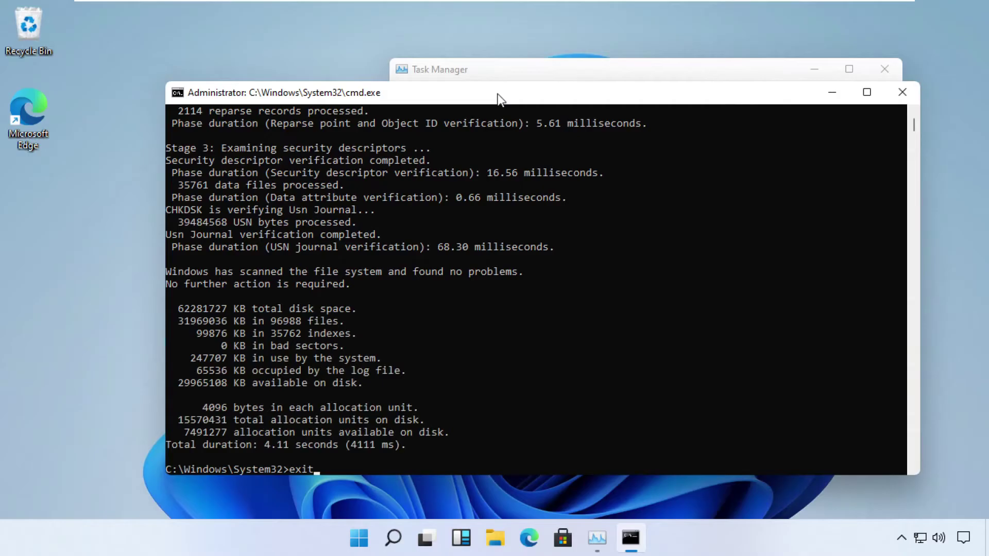
{"action": "key", "text": "Return"}
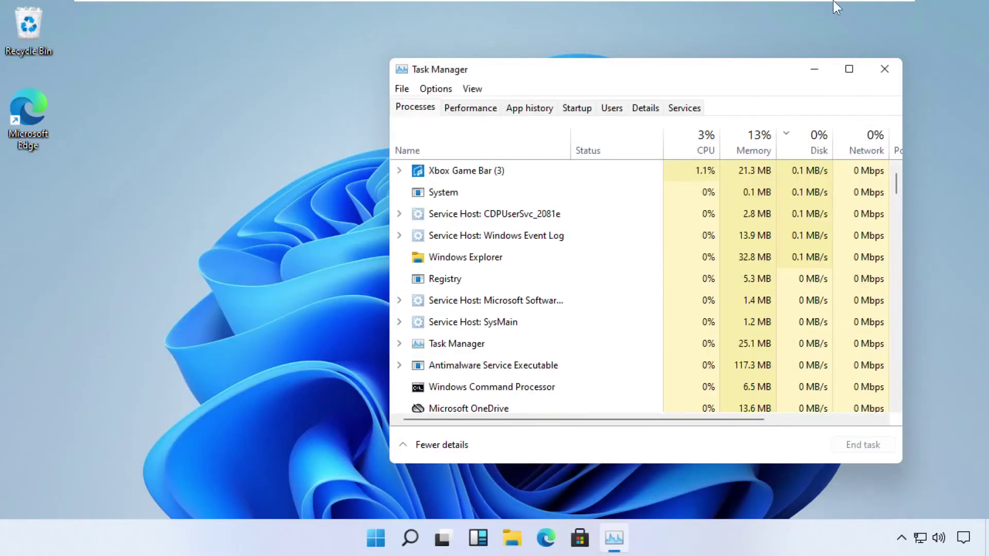
- Close Task Manager and open Device Manager by searching 'device manager'
{"action": "left_click", "coordinate": [884, 69]}
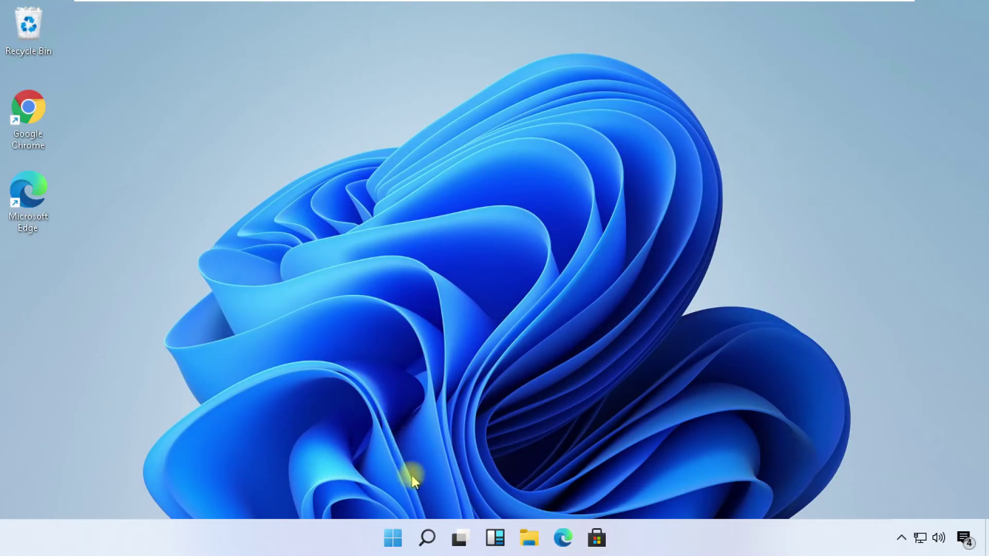
{"action": "left_click", "coordinate": [427, 538]}
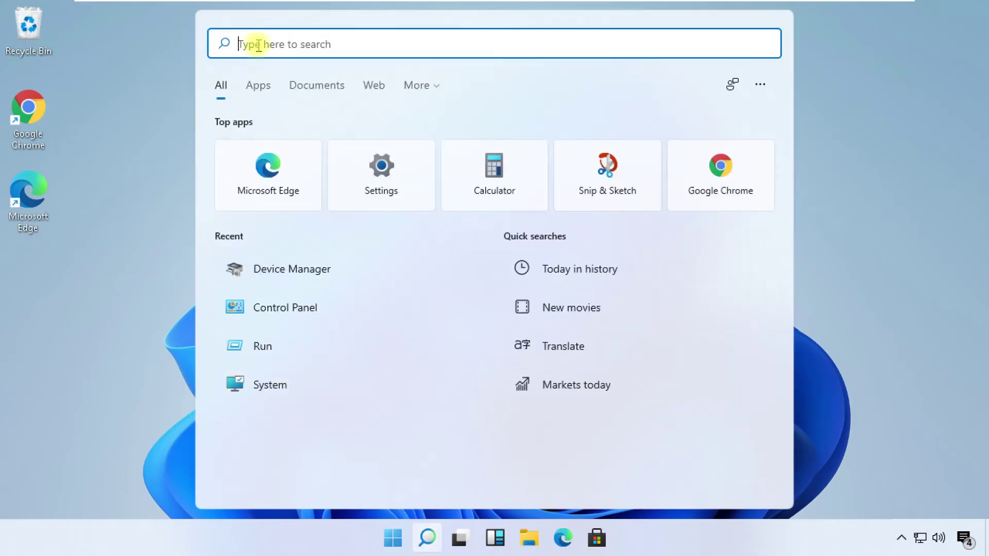
{"action": "type", "text": "device manager"}
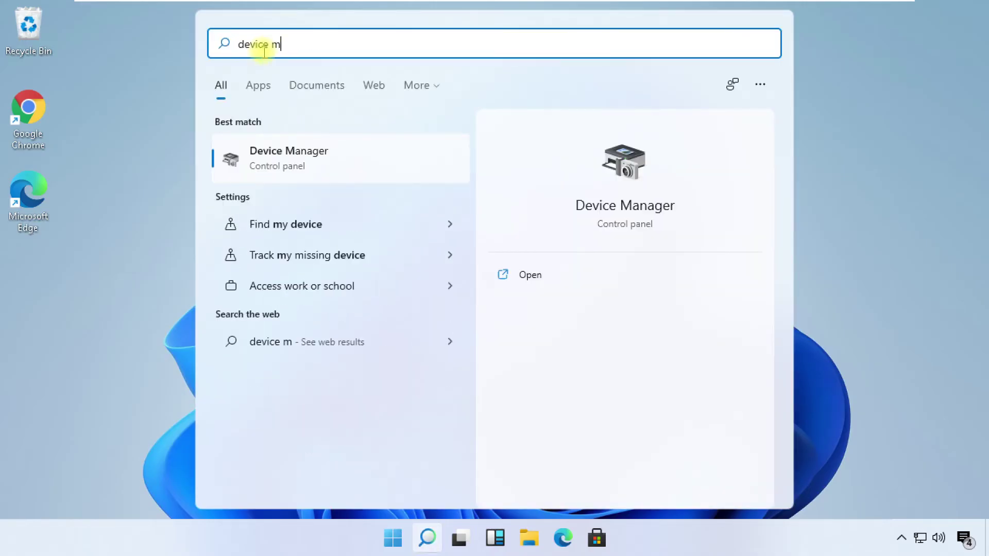
{"action": "left_click", "coordinate": [279, 157]}
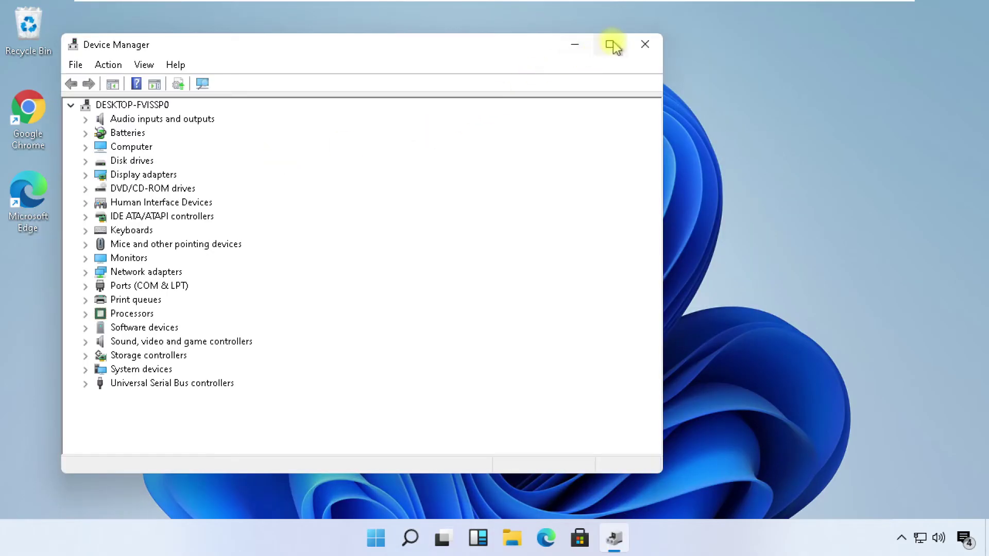
- Reinstall the VMware SVGA 3D driver from the computer's compatible drivers, then close Device Manager
{"action": "left_click", "coordinate": [611, 46]}
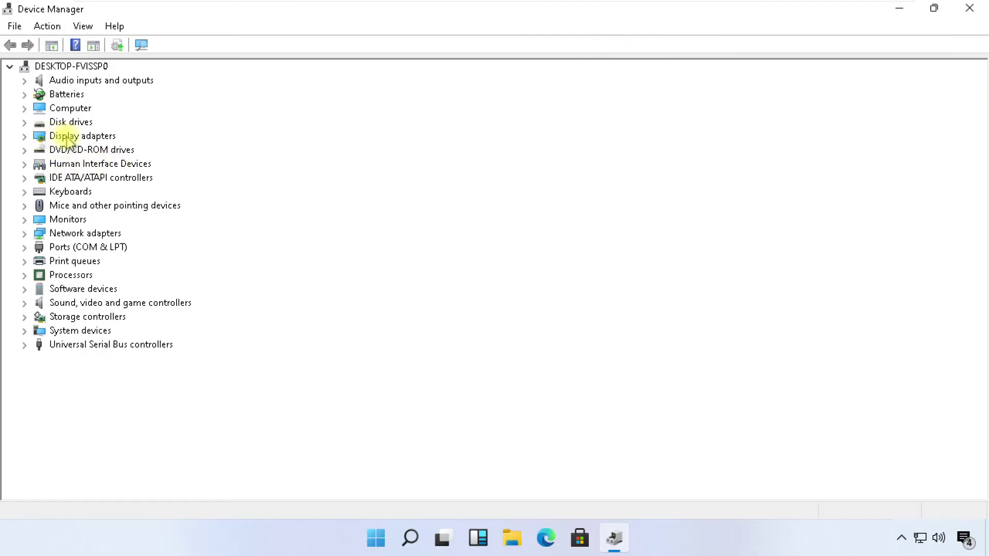
{"action": "left_click", "coordinate": [24, 136]}
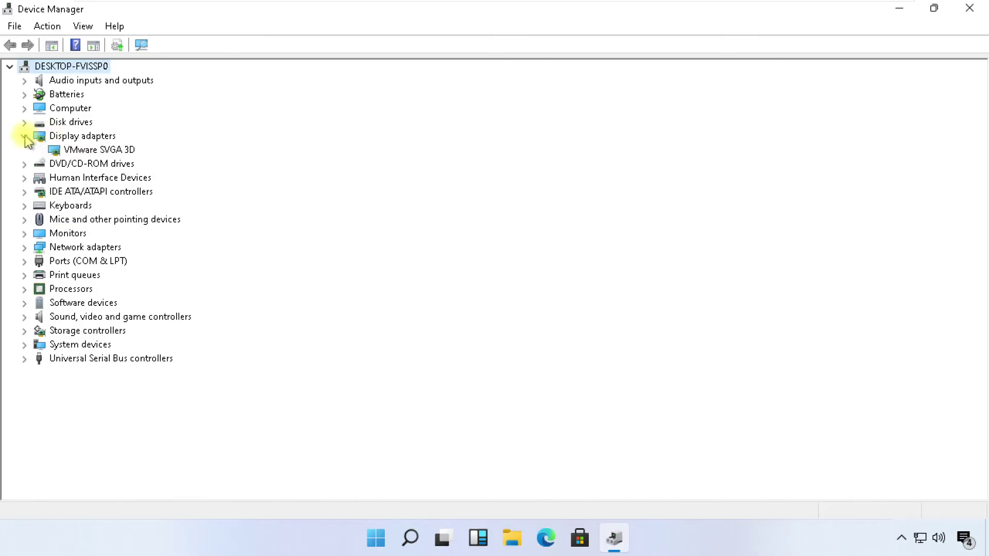
{"action": "right_click", "coordinate": [68, 150]}
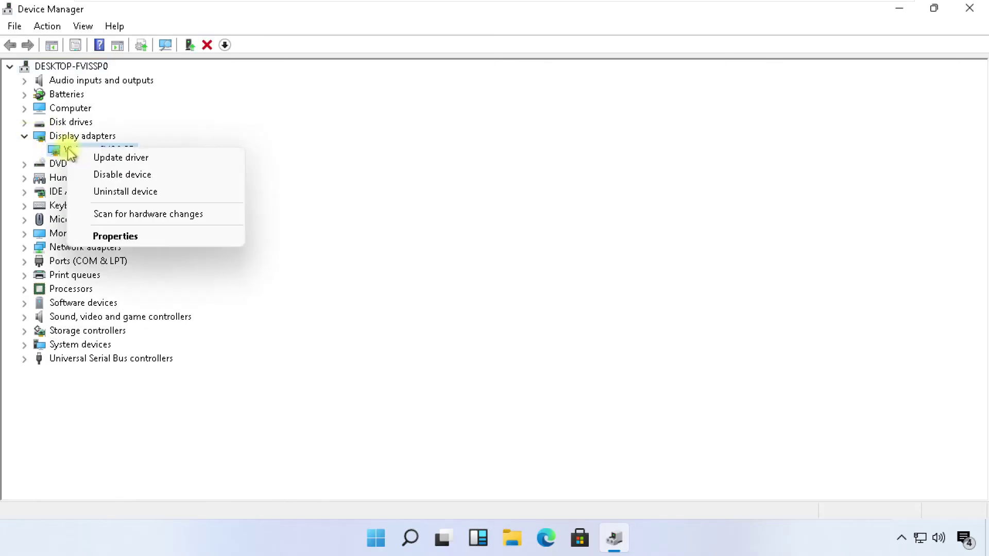
{"action": "left_click", "coordinate": [101, 158]}
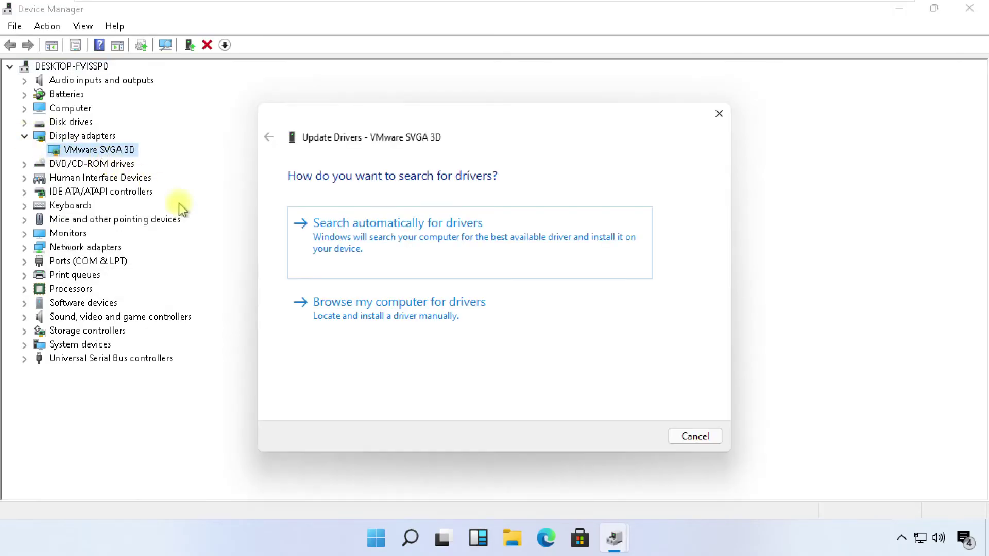
{"action": "left_click", "coordinate": [331, 312]}
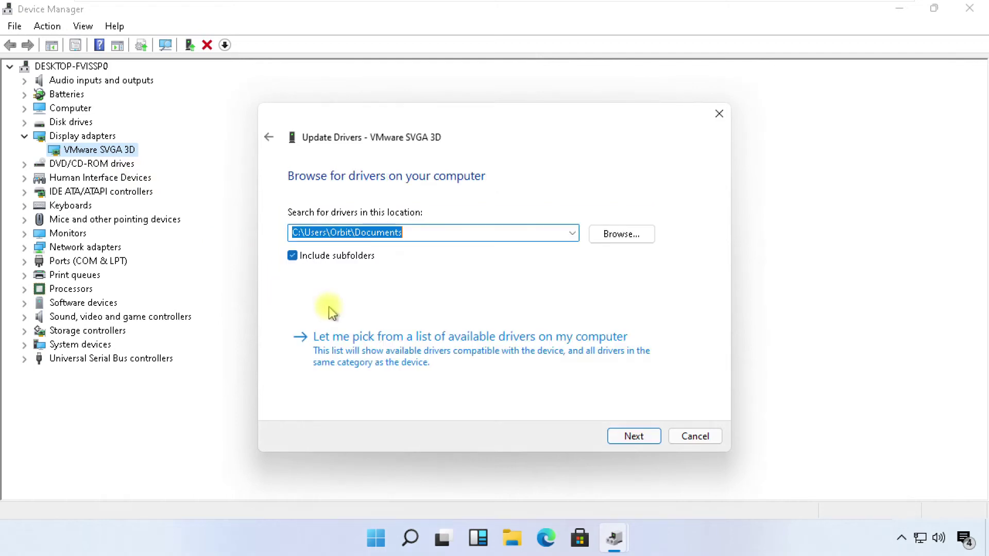
{"action": "left_click", "coordinate": [538, 335]}
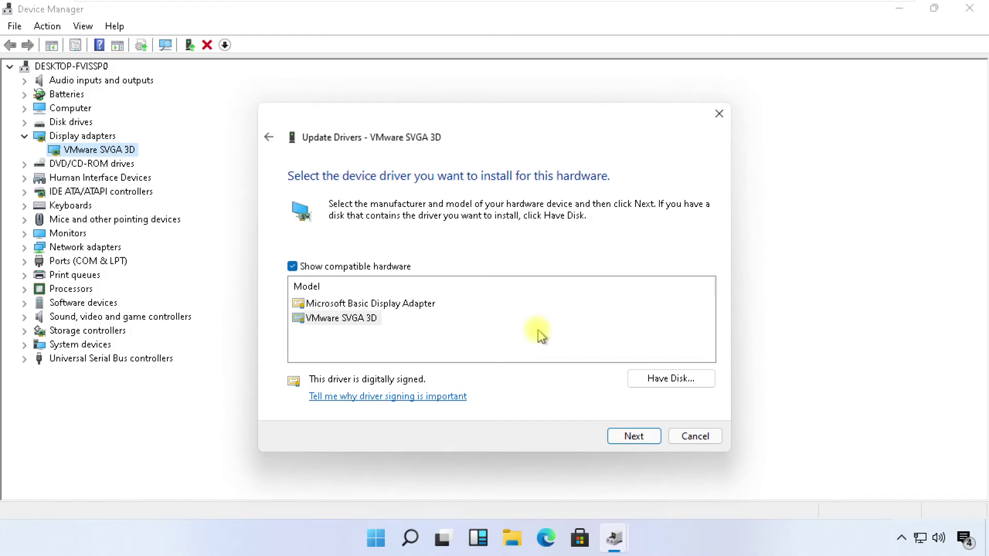
{"action": "left_click", "coordinate": [624, 435]}
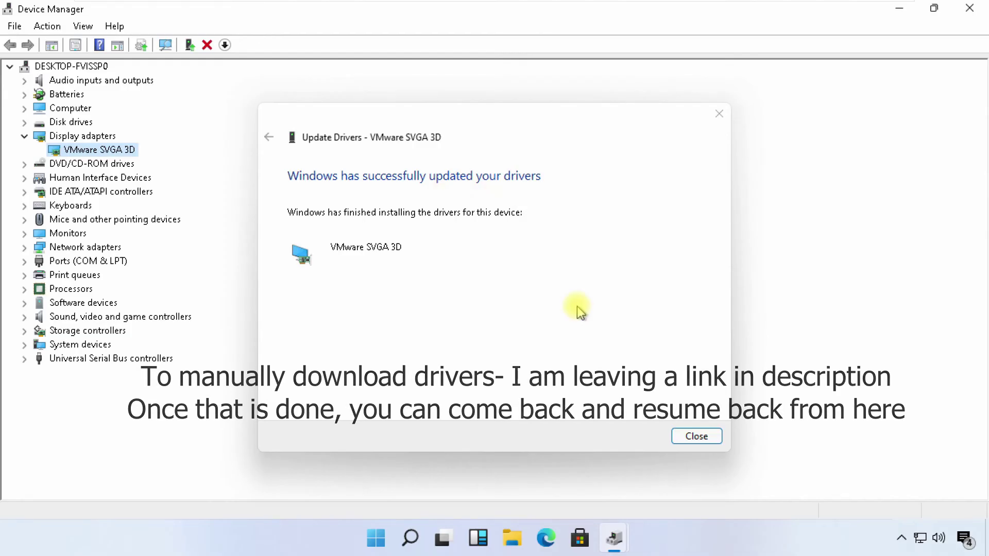
{"action": "left_click", "coordinate": [708, 436]}
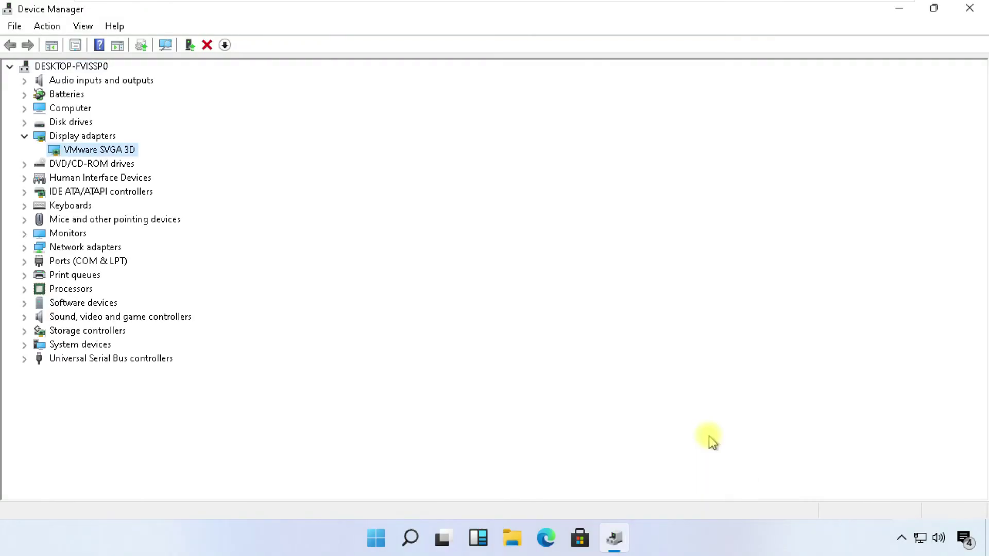
{"action": "left_click", "coordinate": [968, 8]}
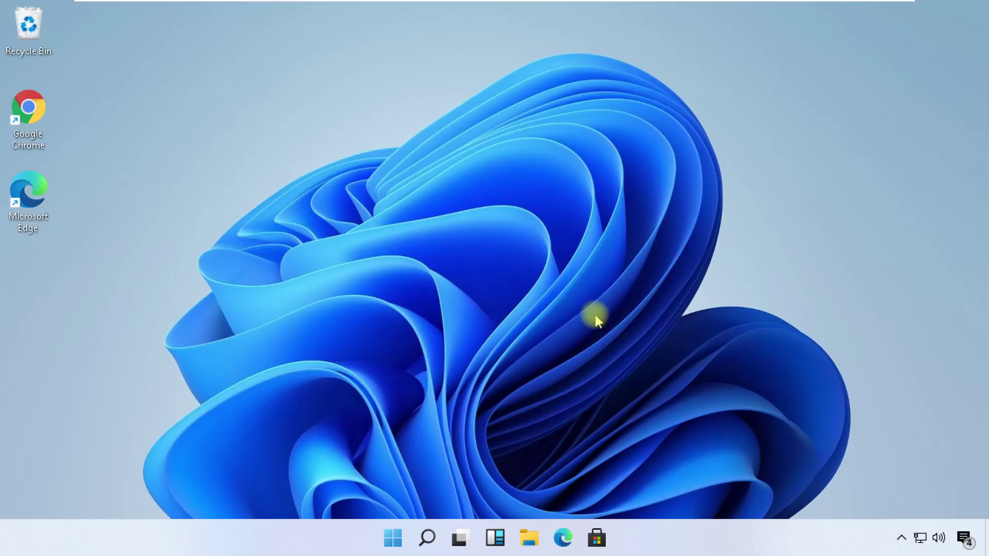
- Reopen Device Manager via search, maximize it, and expand Display adapters to show VMware SVGA 3D
{"action": "left_click", "coordinate": [427, 538]}
{"action": "type", "text": "de"}
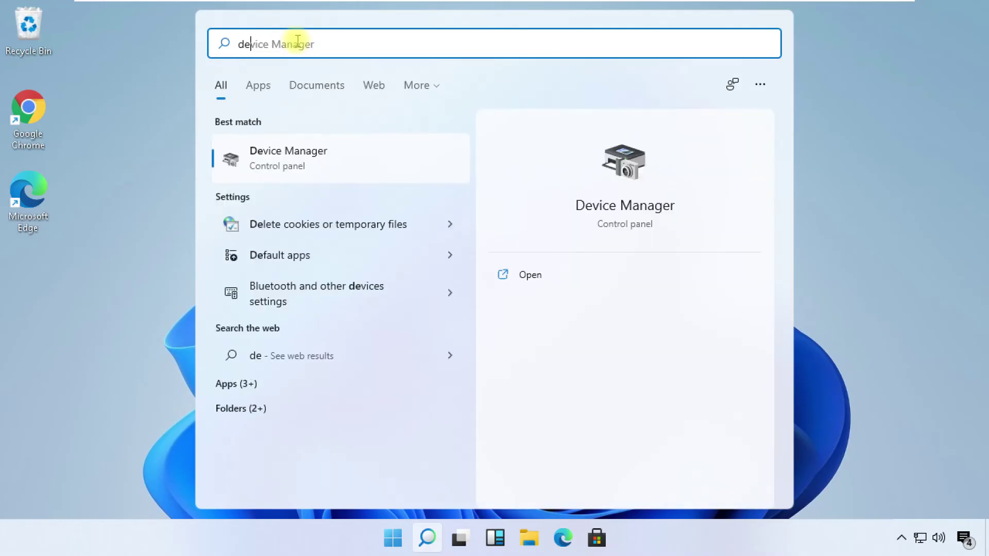
{"action": "type", "text": "vice manager"}
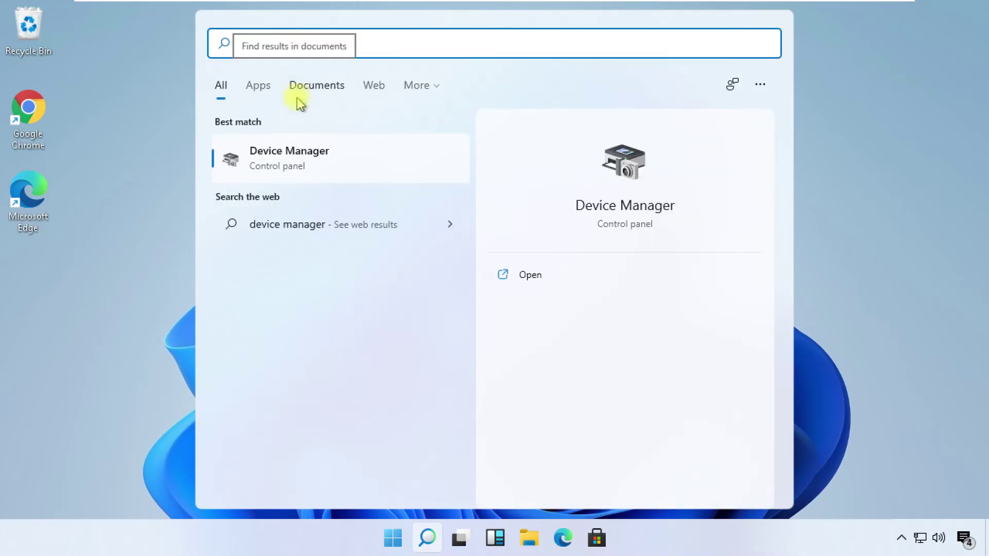
{"action": "left_click", "coordinate": [298, 155]}
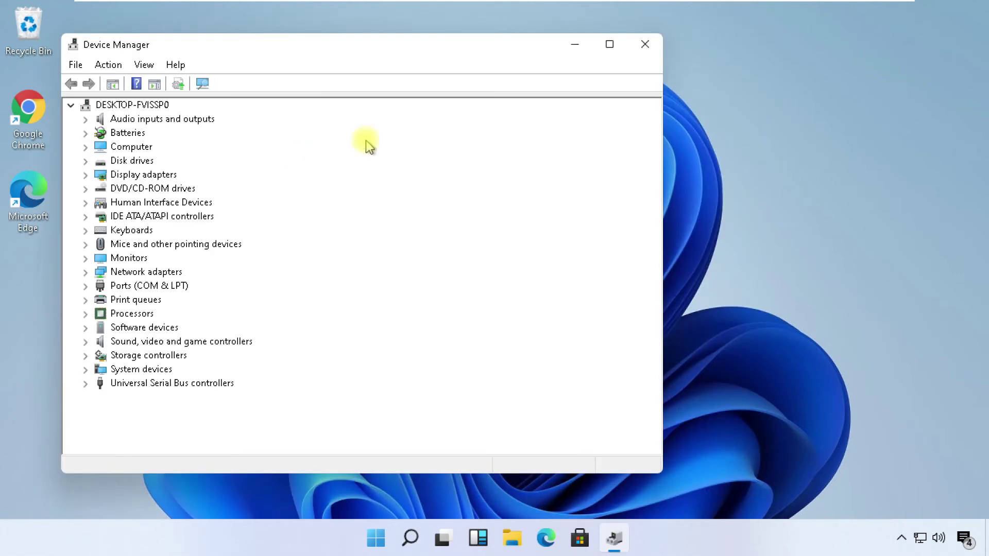
{"action": "left_click", "coordinate": [609, 44]}
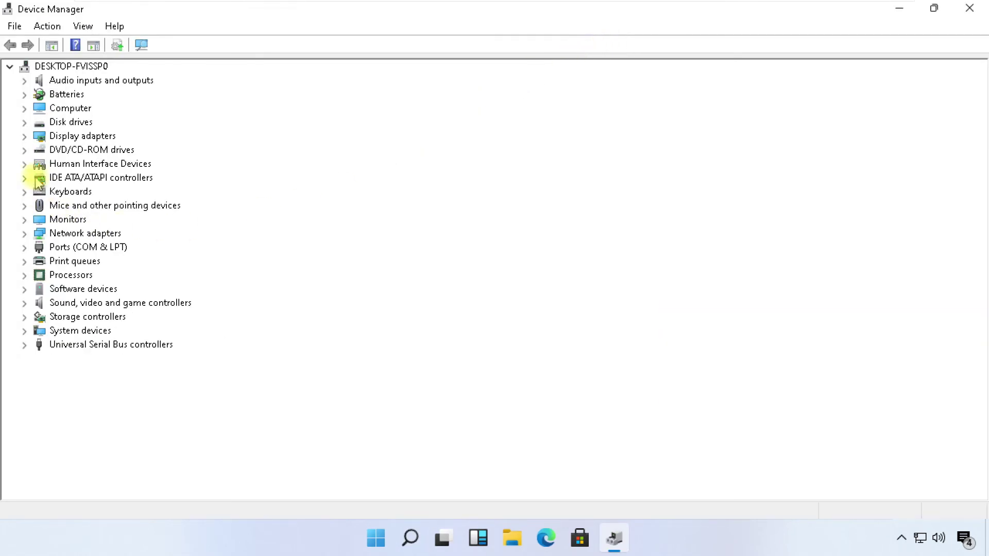
{"action": "left_click", "coordinate": [25, 136]}
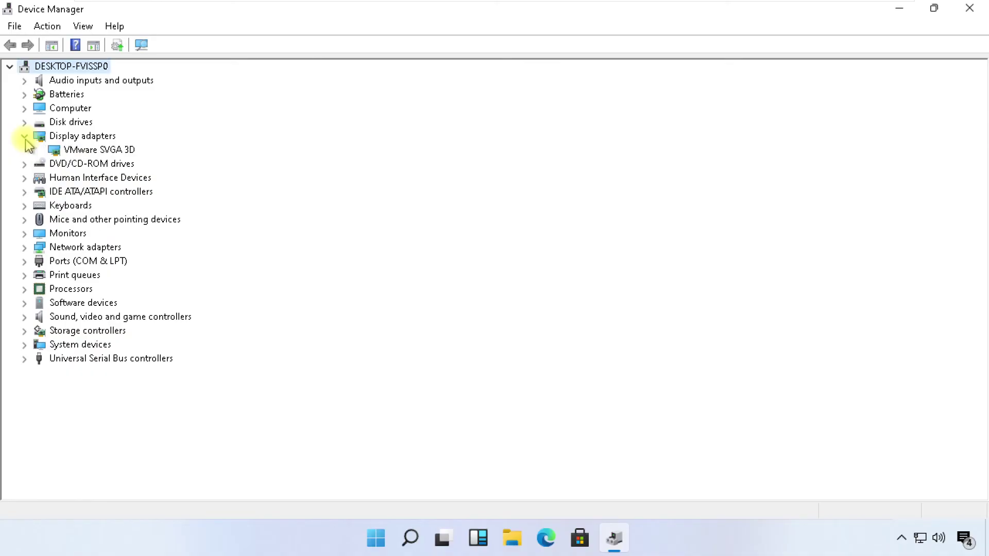
- Check the VMware SVGA 3D driver shows version 8.16.7.0, then close Device Manager
{"action": "double_click", "coordinate": [72, 151]}
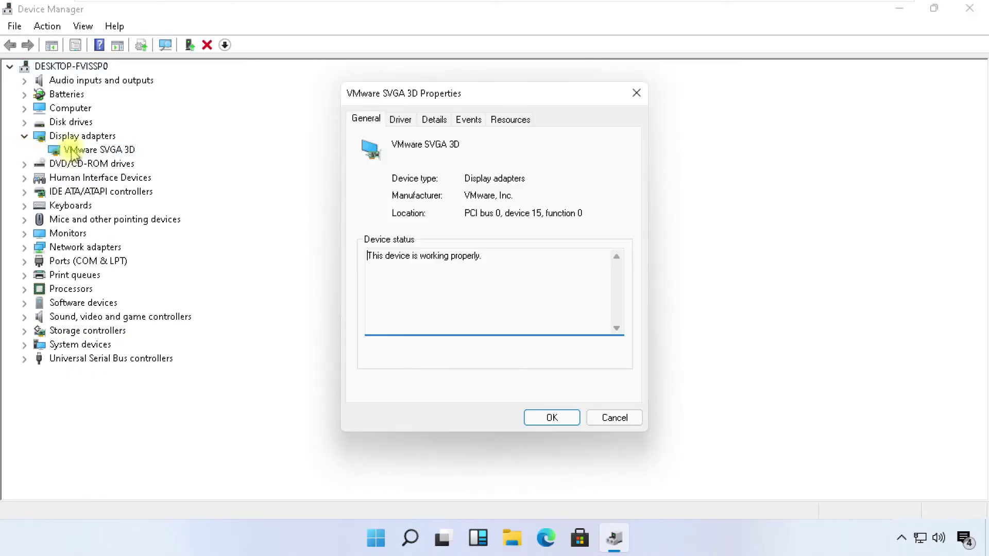
{"action": "left_click", "coordinate": [405, 120]}
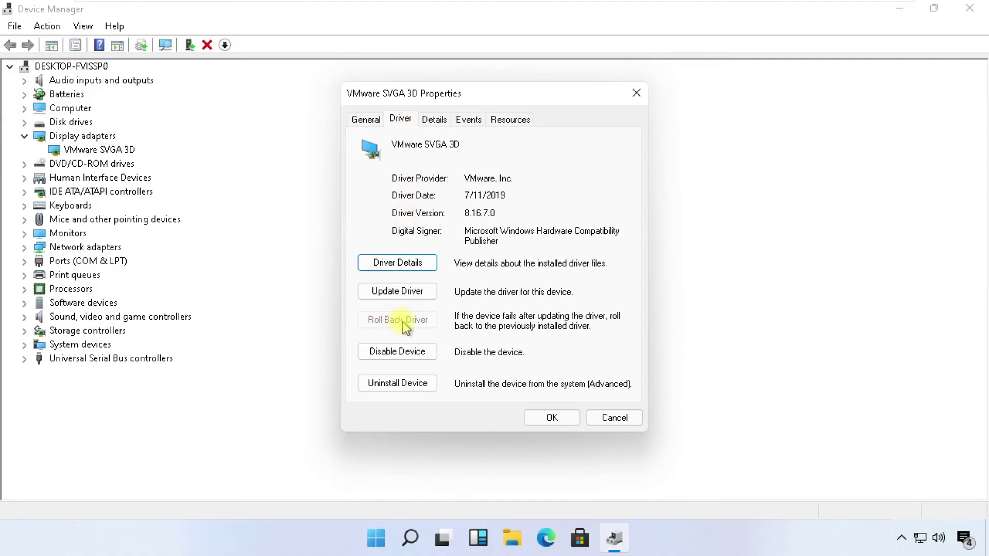
{"action": "left_click", "coordinate": [543, 416]}
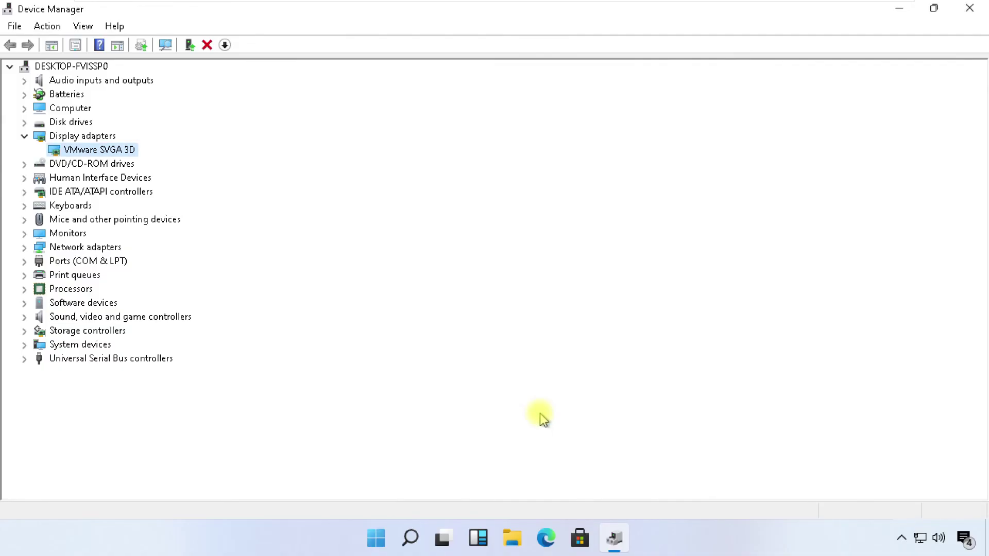
{"action": "left_click", "coordinate": [968, 8]}
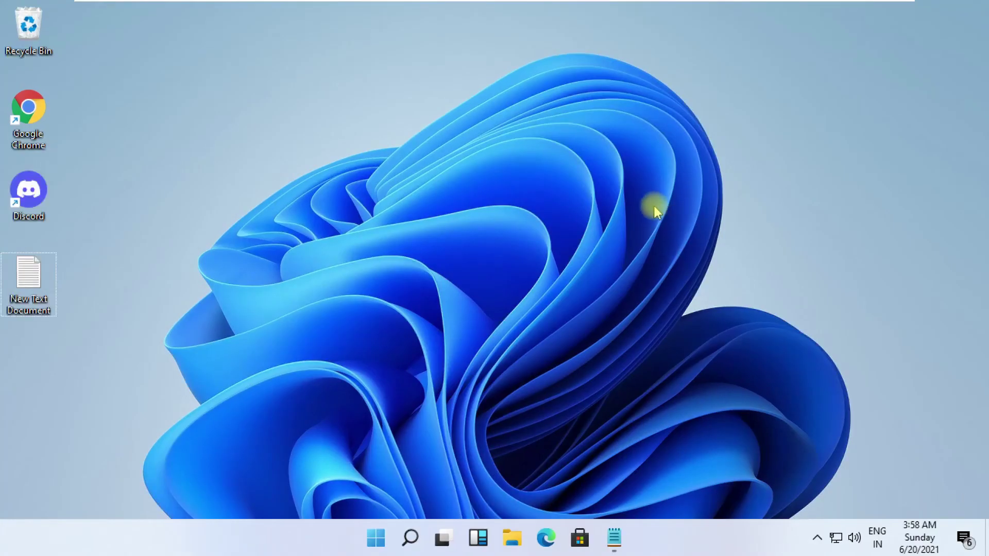
- Search for cmd and run Command Prompt as administrator, approving the prompt
{"action": "left_click", "coordinate": [410, 537]}
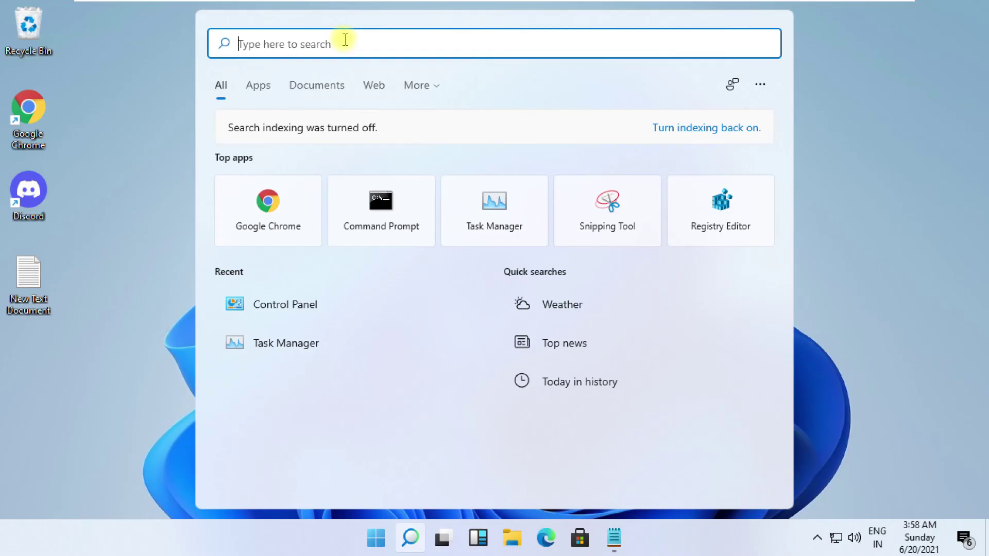
{"action": "type", "text": "cmd"}
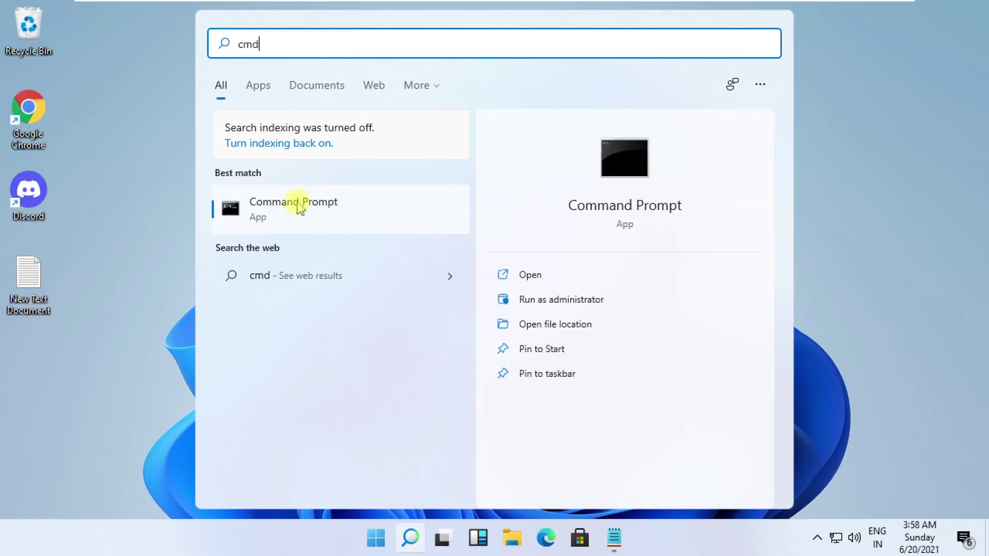
{"action": "right_click", "coordinate": [300, 208]}
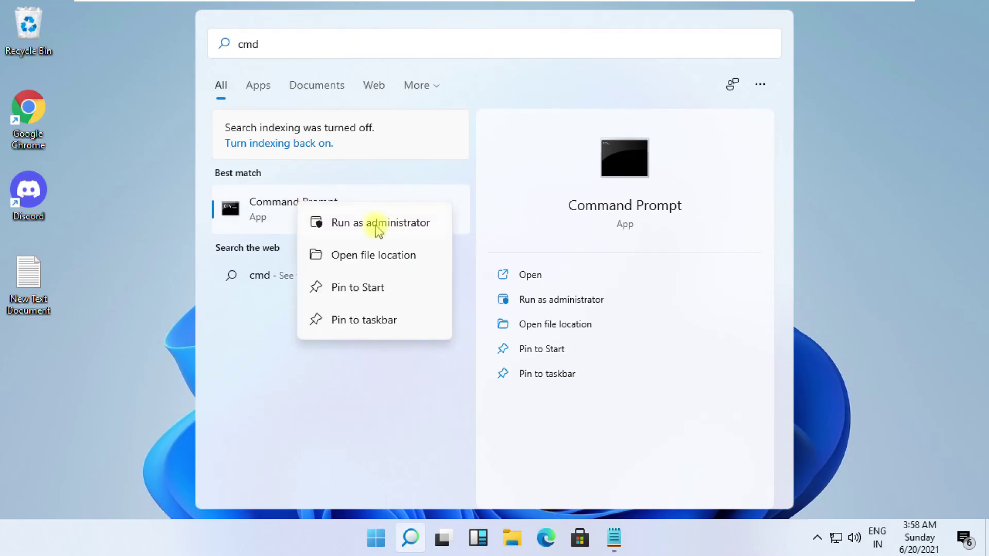
{"action": "left_click", "coordinate": [378, 224]}
{"action": "left_click", "coordinate": [419, 375]}
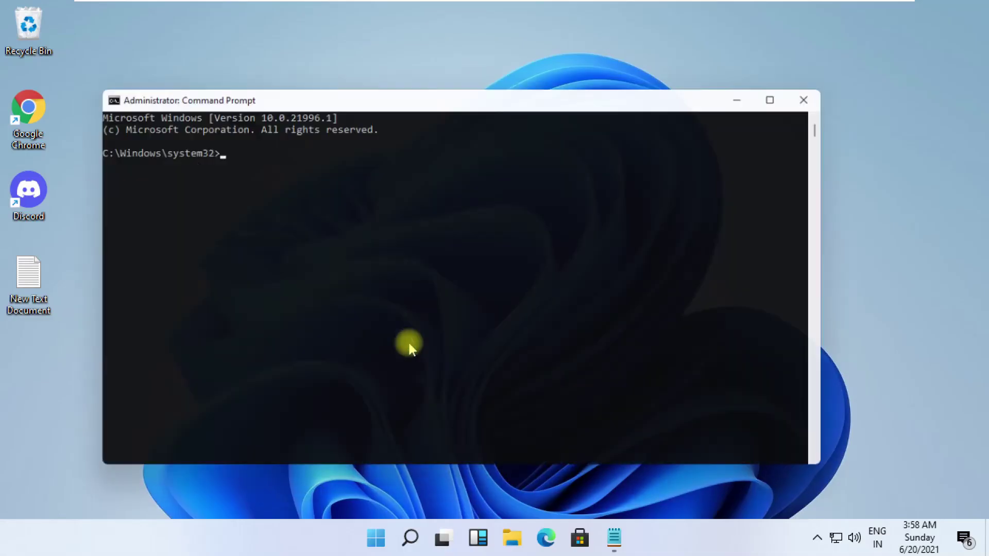
- Maximize the console, clear it with cls, and run the prompt command
{"action": "left_click", "coordinate": [789, 92]}
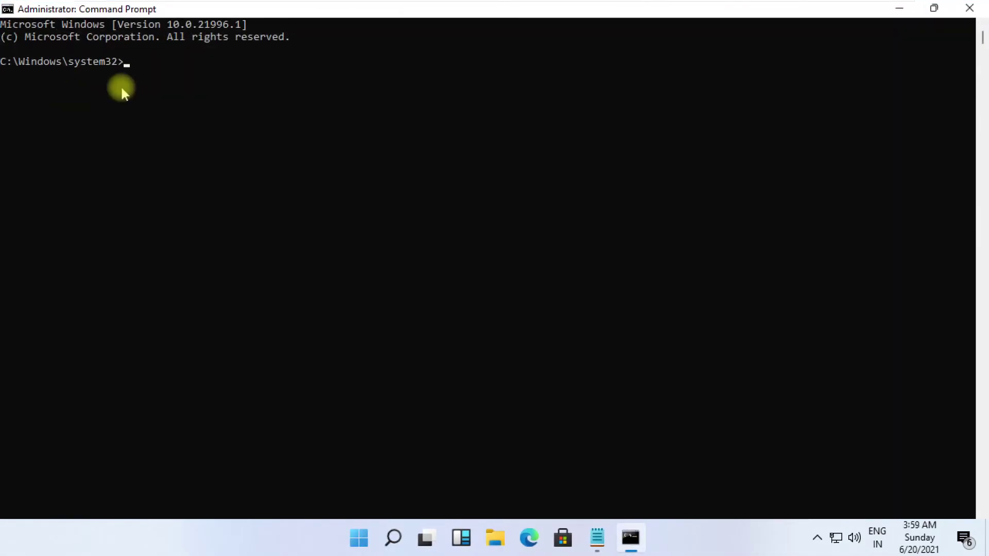
{"action": "type", "text": "cls"}
{"action": "key", "text": "Return"}
{"action": "type", "text": "prompt"}
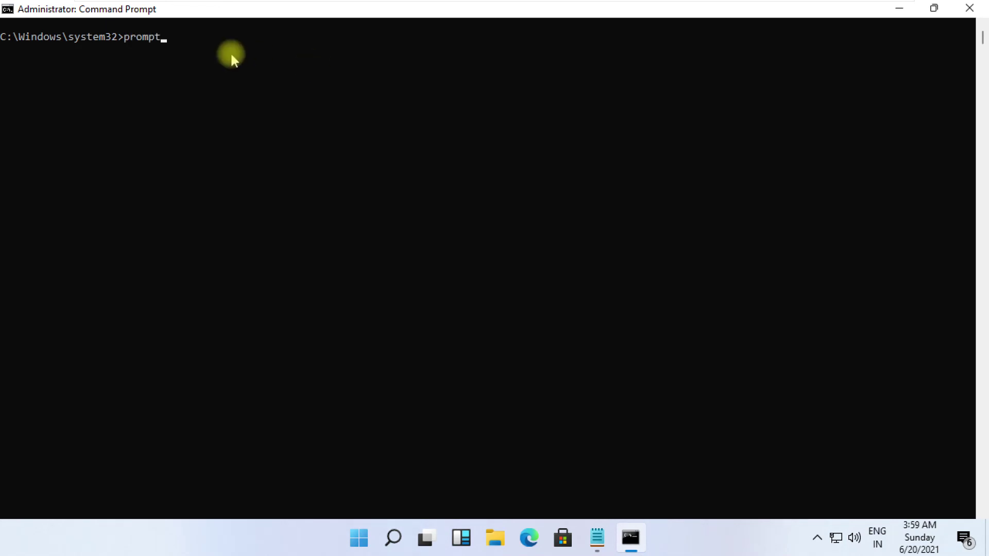
{"action": "key", "text": "Return"}
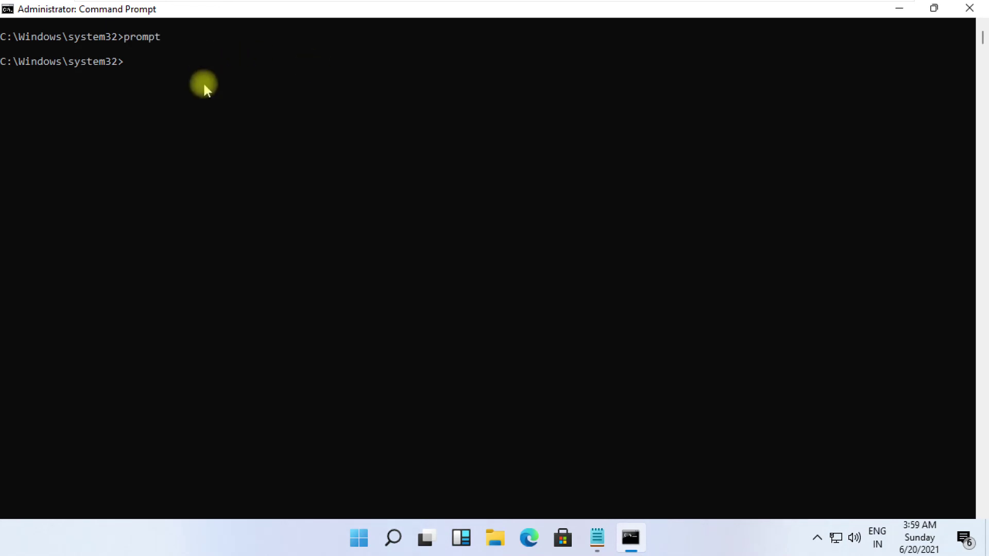
- Run sfc /scanfile and /verifyfile on c:\windows\system32\ieframe.dll, then list file associations with assoc
{"action": "type", "text": "sfc /scanfile=c:\\windows\\system32\\ieframe.dll"}
{"action": "key", "text": "Return"}
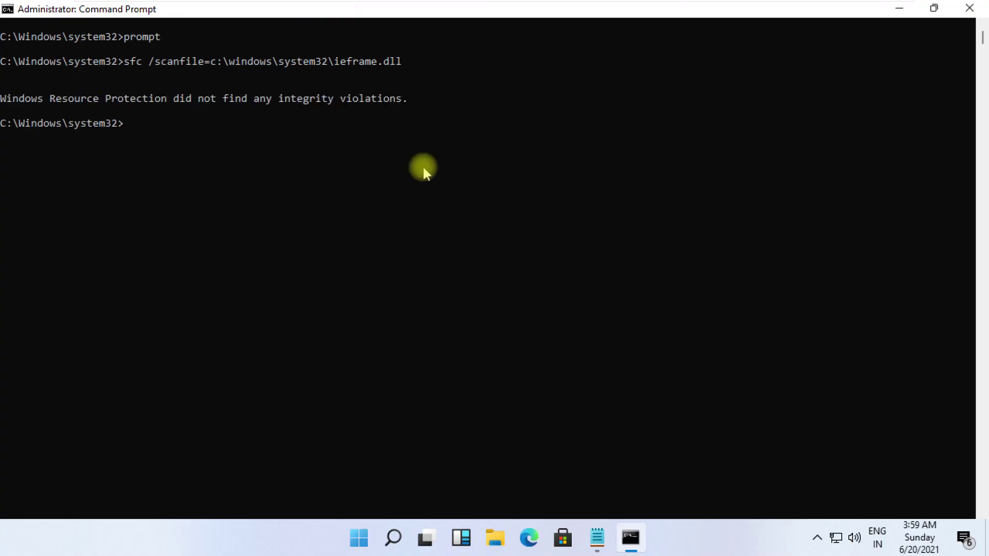
{"action": "type", "text": "sfc /verifyfile=c:\\windows\\system32\\ieframe.dll"}
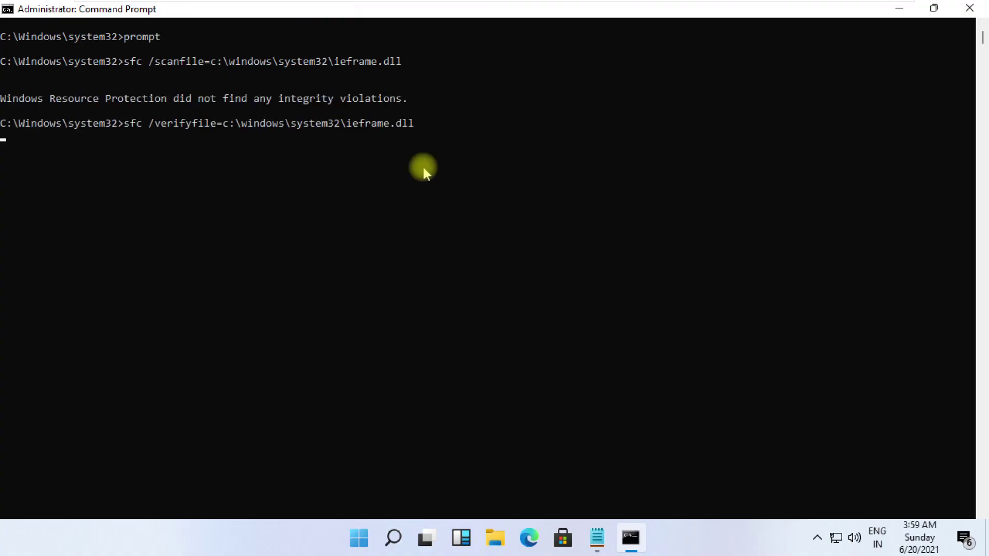
{"action": "type", "text": "assoc"}
{"action": "key", "text": "Return"}
- Run chkdsk, which finds no problems, then start the sfc /scannow system scan
{"action": "scroll", "coordinate": [463, 221], "scroll_direction": "down", "scroll_amount": 7}
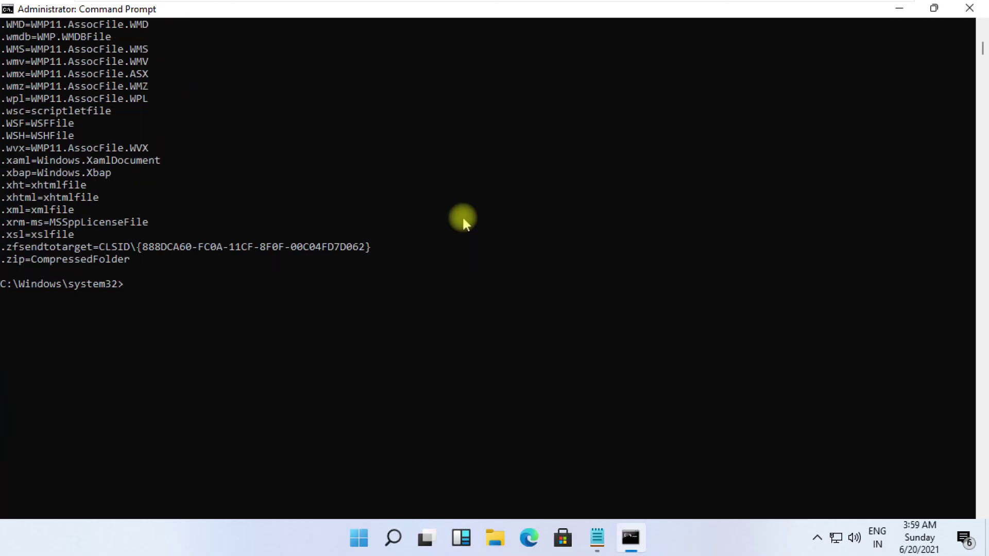
{"action": "right_click", "coordinate": [511, 257]}
{"action": "key", "text": "Return"}
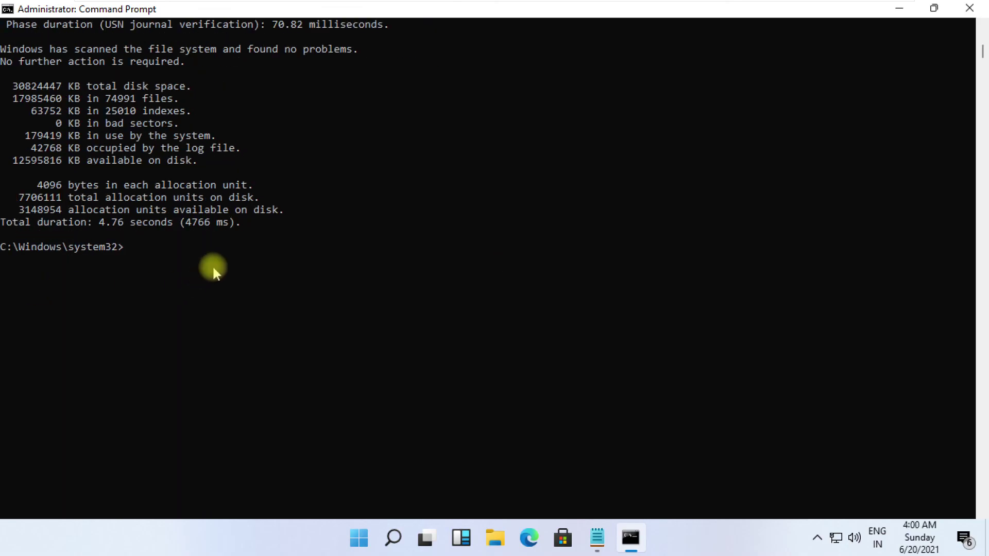
{"action": "right_click", "coordinate": [242, 256]}
- Run sfc /scannow to a clean result, clear the console with cls, and close Command Prompt
{"action": "key", "text": "Return"}
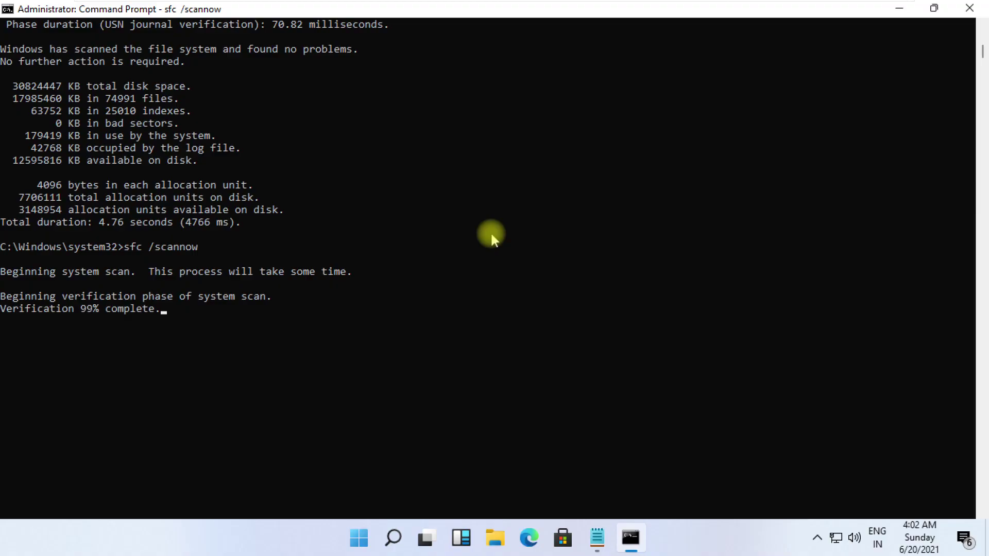
{"action": "scroll", "coordinate": [588, 230], "scroll_direction": "down", "scroll_amount": 11}
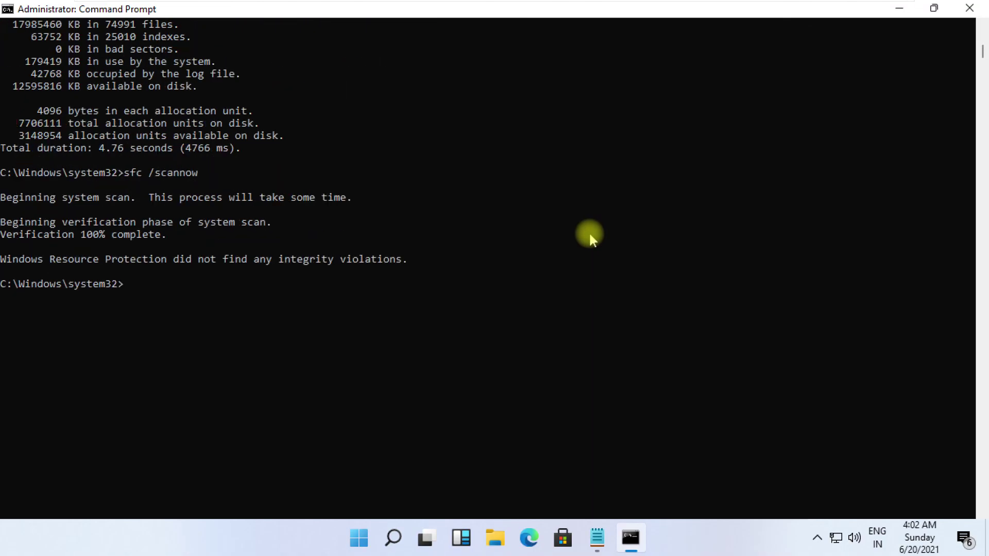
{"action": "type", "text": "cls"}
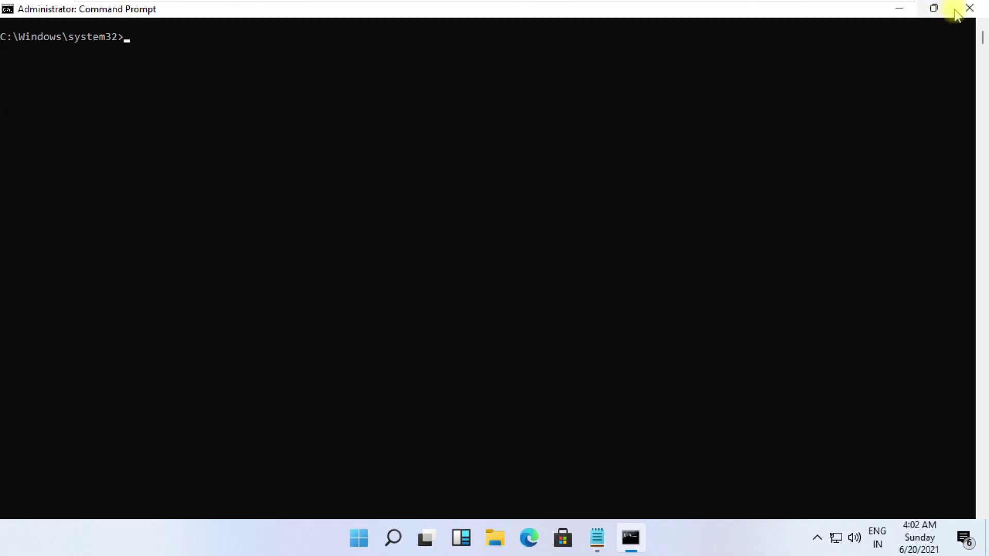
{"action": "left_click", "coordinate": [968, 8]}
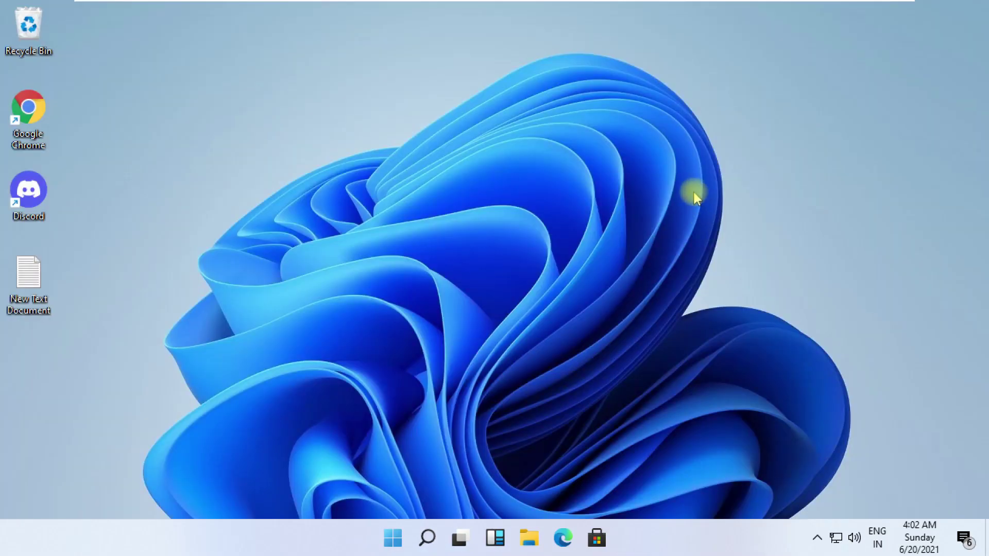